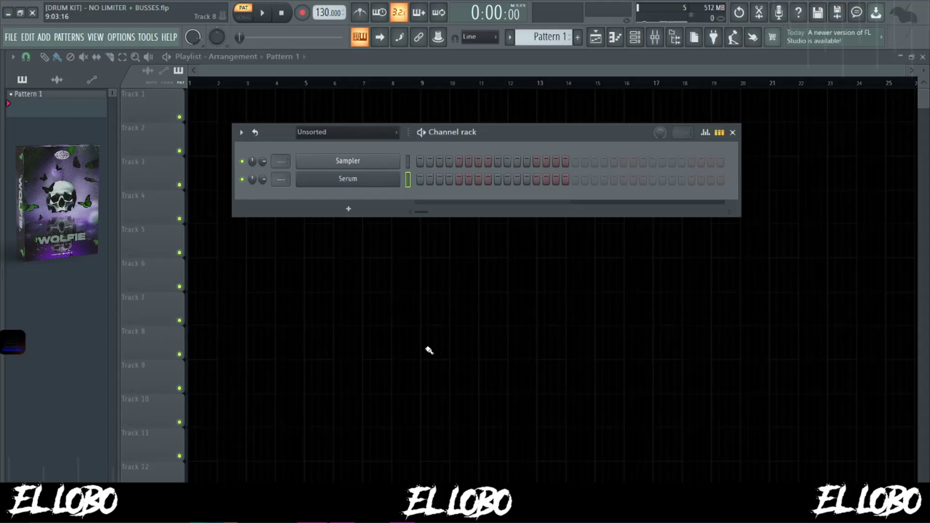
# Load the Analog_BD_Sin wavetable from the Analog group into oscillator A.
pyautogui.moveTo(408, 99); pyautogui.dragTo(444, 96)
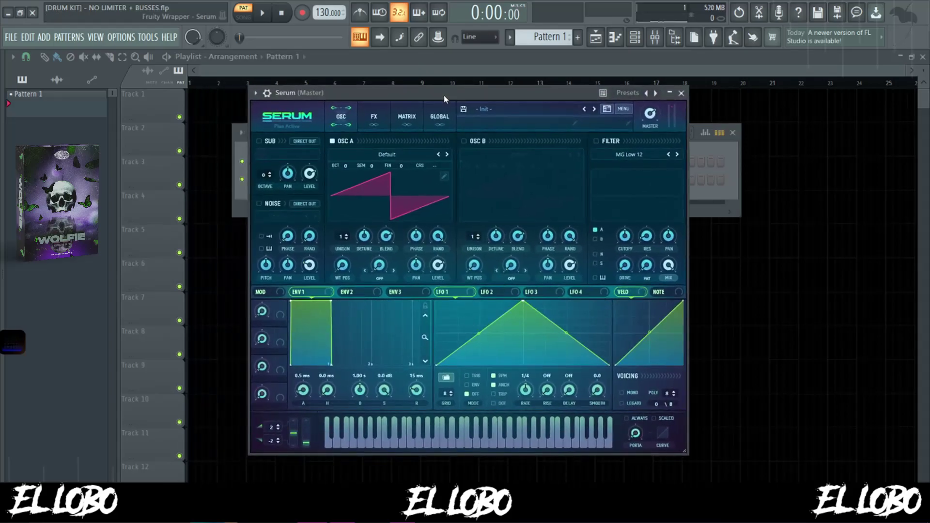
pyautogui.click(406, 154)
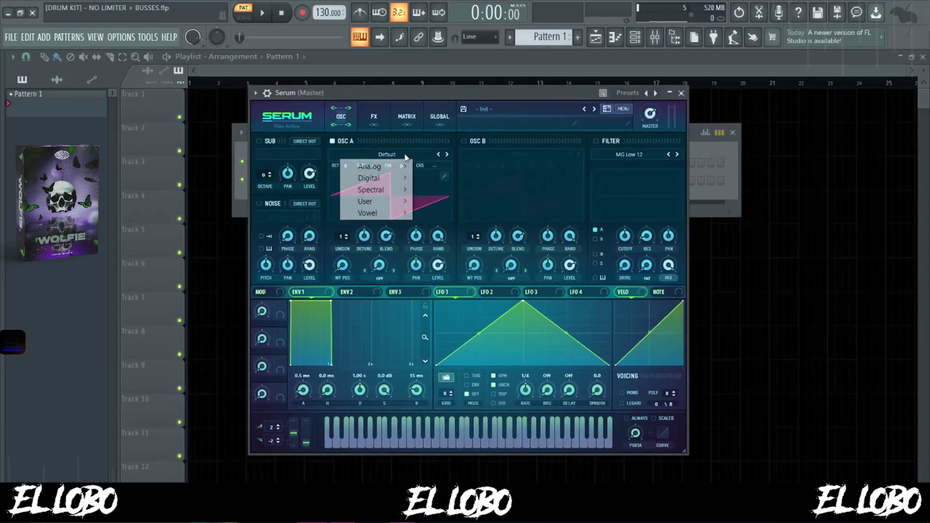
pyautogui.moveTo(373, 166)
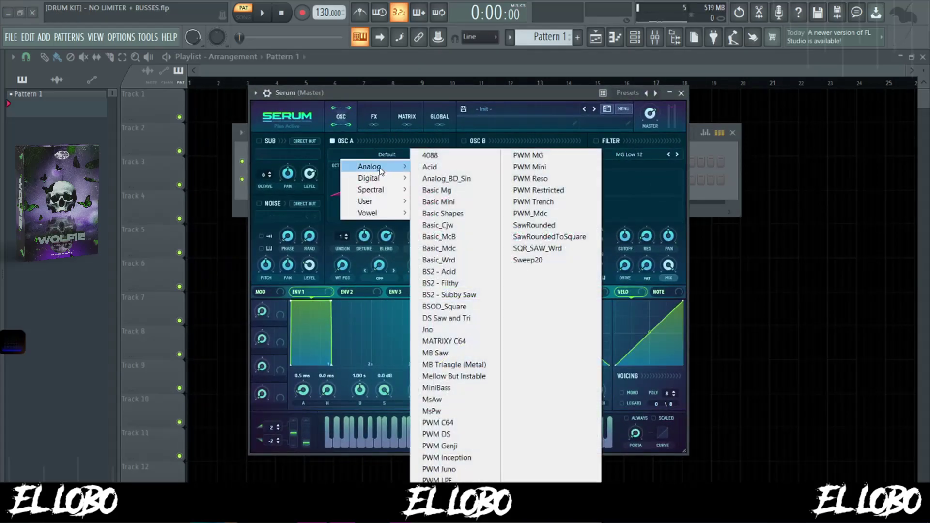
pyautogui.click(450, 179)
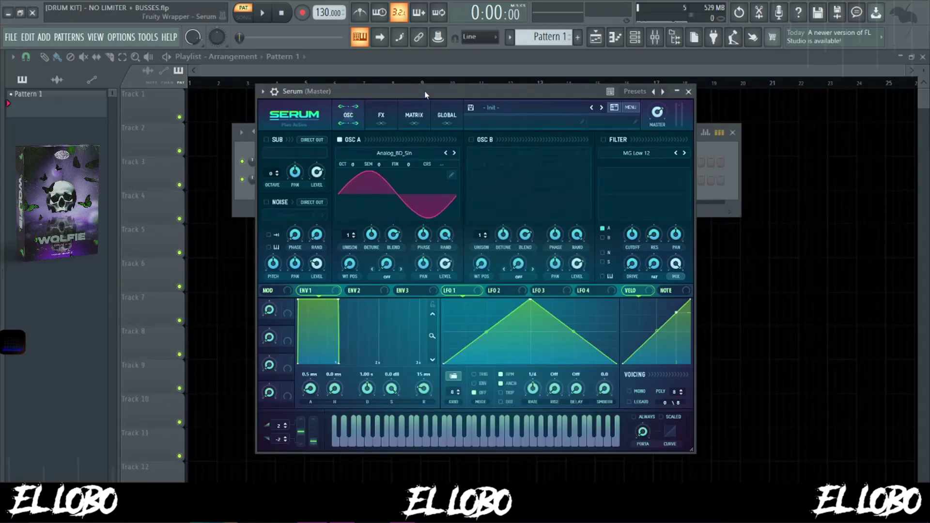
pyautogui.moveTo(425, 95); pyautogui.dragTo(432, 91)
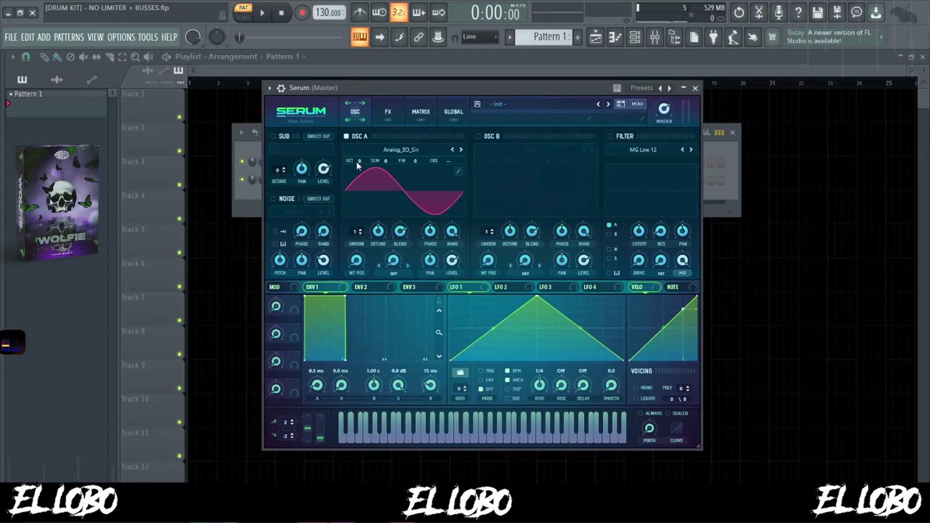
# Raise oscillator A's octave to +2.
pyautogui.moveTo(358, 163)
pyautogui.moveTo(359, 162); pyautogui.dragTo(356, 141)
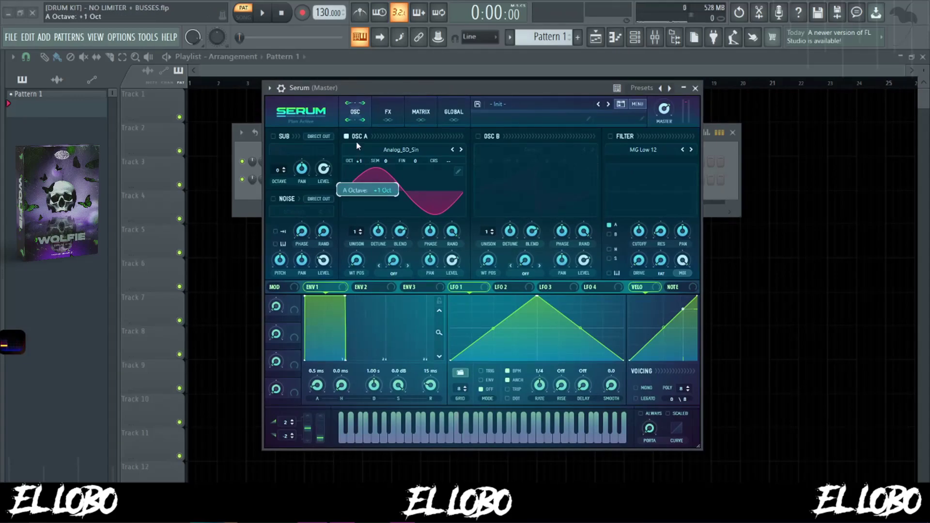
pyautogui.moveTo(375, 88); pyautogui.dragTo(397, 87)
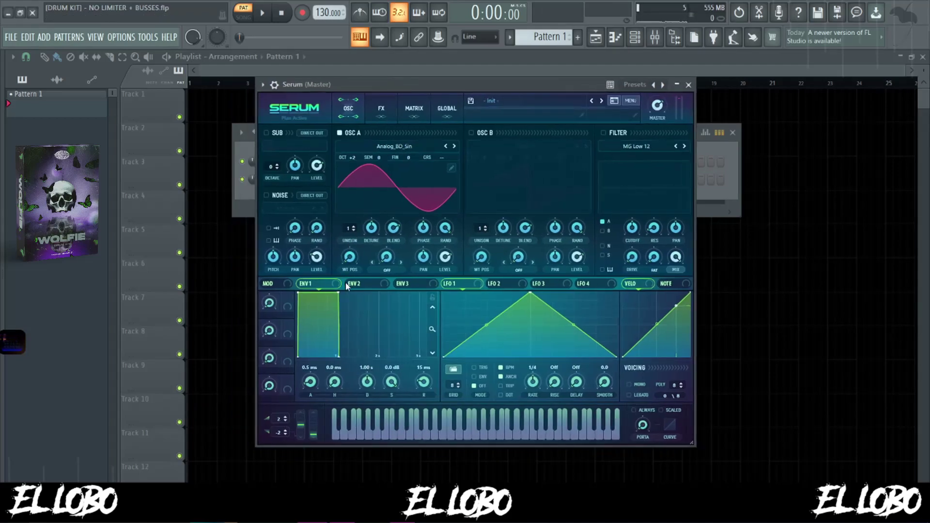
# Shape envelope 1 into a pluck with 966 ms decay, sustain at -oo dB and 300 ms release, auditioning notes.
pyautogui.moveTo(337, 293); pyautogui.dragTo(341, 357)
pyautogui.moveTo(396, 86); pyautogui.dragTo(388, 85)
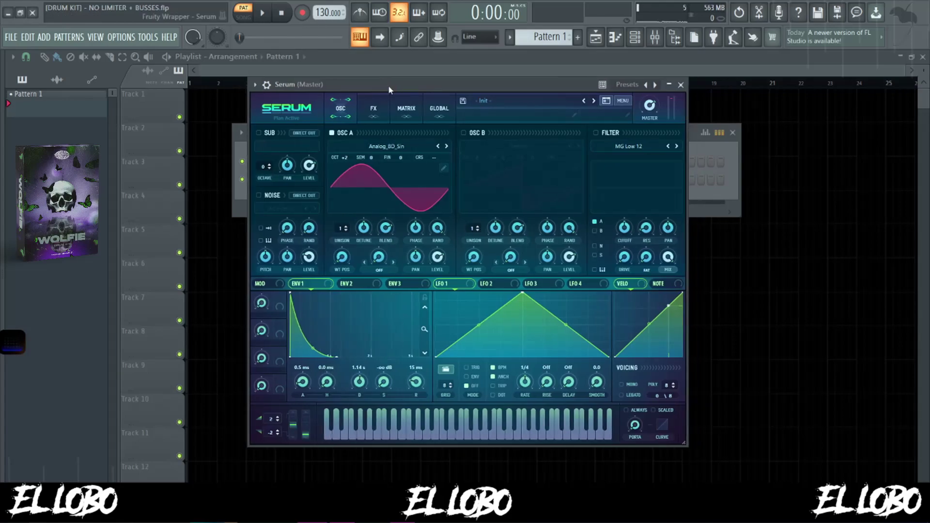
pyautogui.press('q')
pyautogui.press('q')
pyautogui.moveTo(337, 357)
pyautogui.mouseDown()
pyautogui.moveTo(309, 359)
pyautogui.moveTo(333, 362)
pyautogui.mouseUp()
pyautogui.press('z')
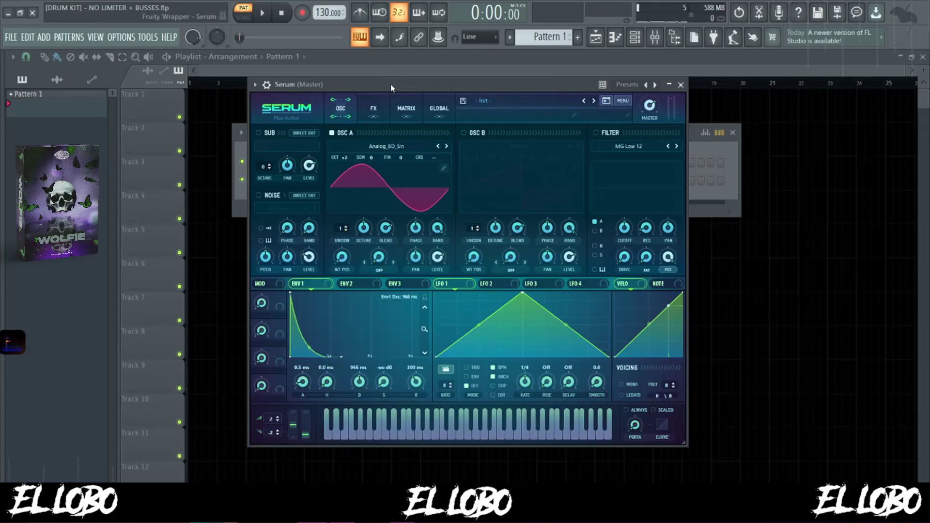
pyautogui.press('z')
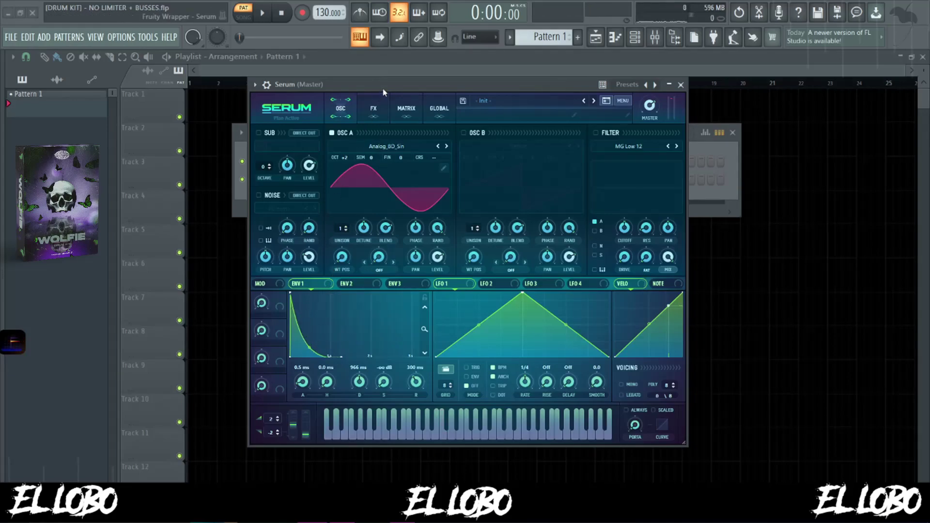
pyautogui.press('z')
# Set oscillator A to 2 unison voices, lower its detune to 0.04 and modulate the detune with envelope 1.
pyautogui.moveTo(383, 85); pyautogui.dragTo(391, 79)
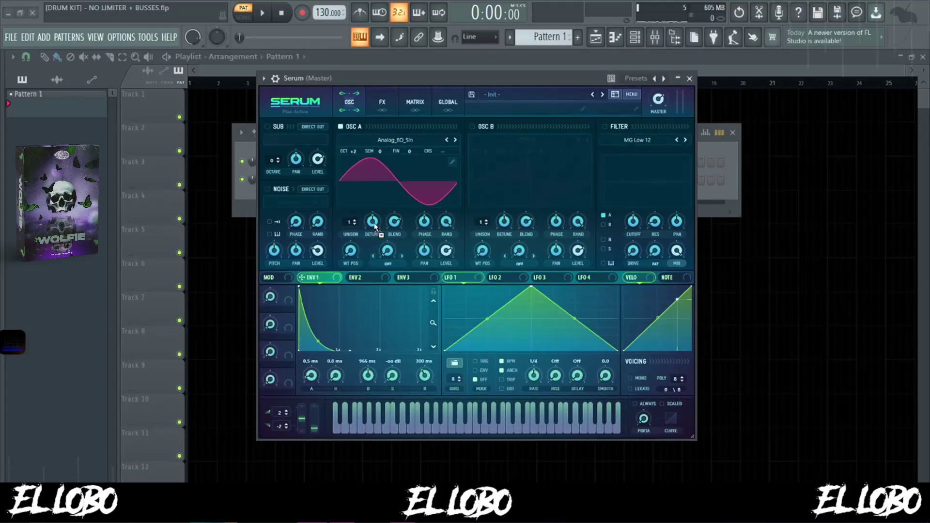
pyautogui.press('z')
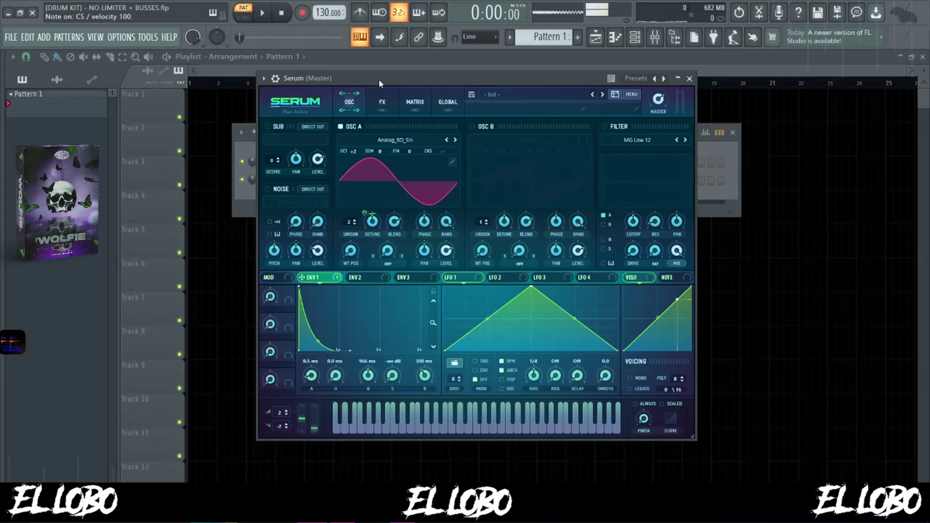
pyautogui.press('z')
pyautogui.moveTo(372, 223); pyautogui.dragTo(371, 235)
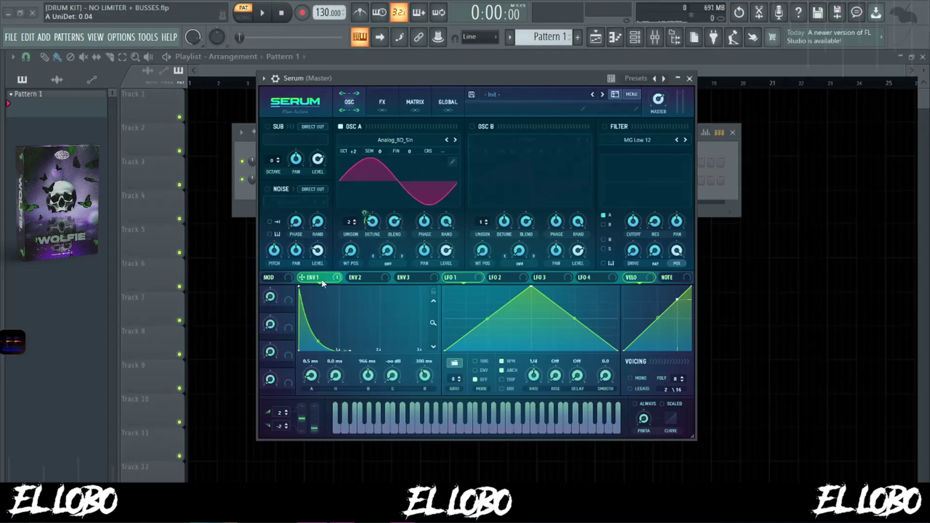
pyautogui.click(354, 221)
pyautogui.click(354, 224)
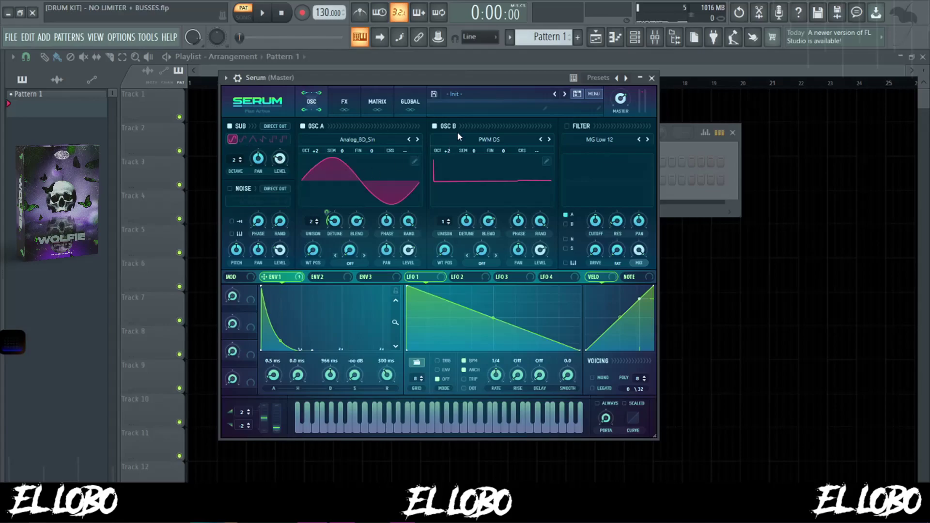
# Check oscillator B's wavetable choices, keeping PWM DS, and play a note to audition the layered sound.
pyautogui.click(489, 141)
pyautogui.click(493, 139)
pyautogui.click(493, 140)
pyautogui.click(504, 78)
pyautogui.moveTo(447, 146); pyautogui.dragTo(460, 83)
pyautogui.press('q')
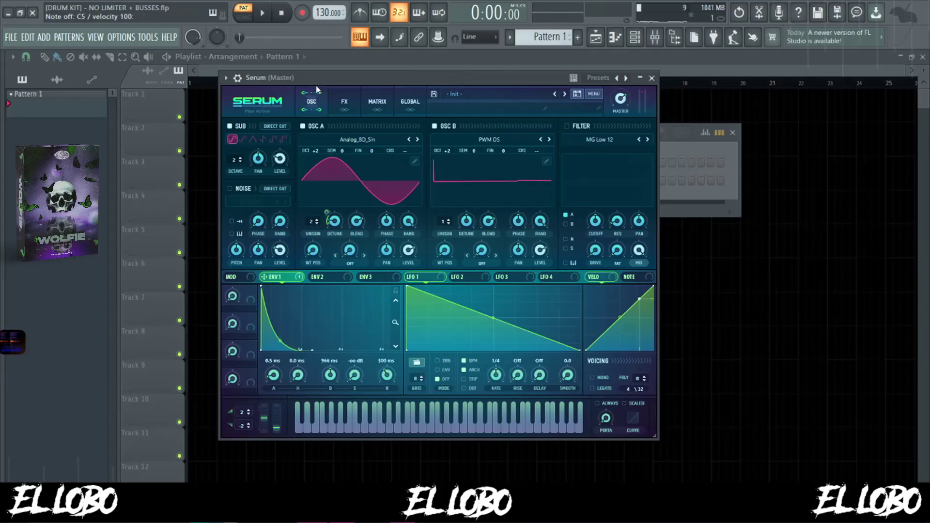
pyautogui.moveTo(332, 71); pyautogui.dragTo(317, 74)
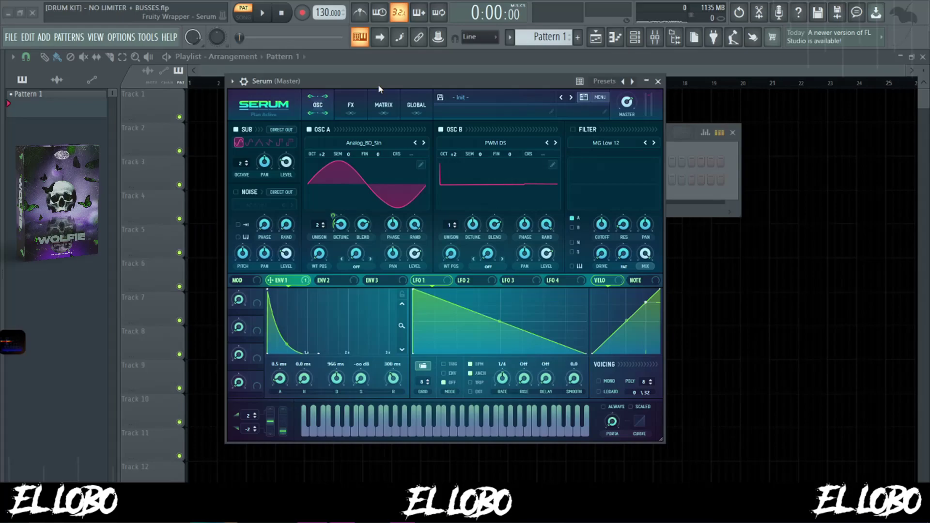
# Add Downsample distortion to the effects, shift its post filter to a much lower frequency and audition it.
pyautogui.moveTo(378, 84); pyautogui.dragTo(350, 86)
pyautogui.click(323, 106)
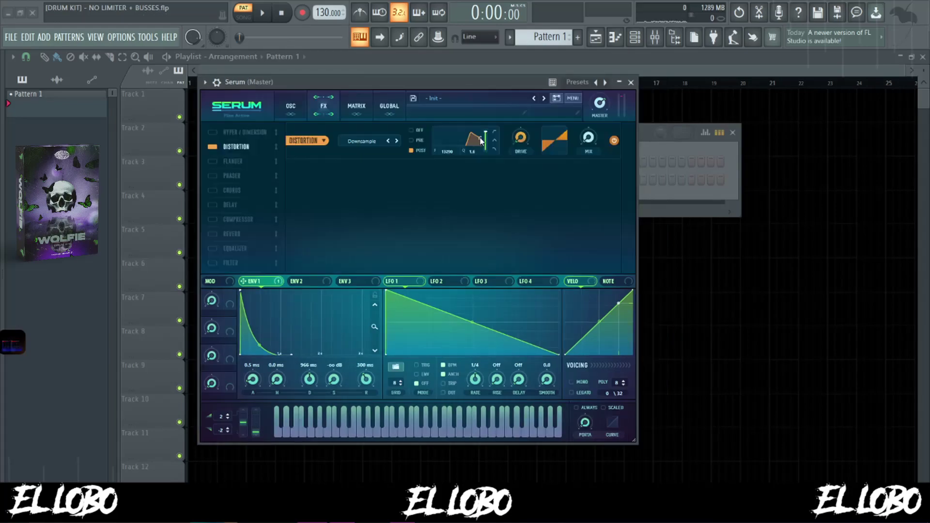
pyautogui.moveTo(453, 145); pyautogui.dragTo(454, 144)
pyautogui.click(454, 81)
pyautogui.press('z')
pyautogui.press('z')
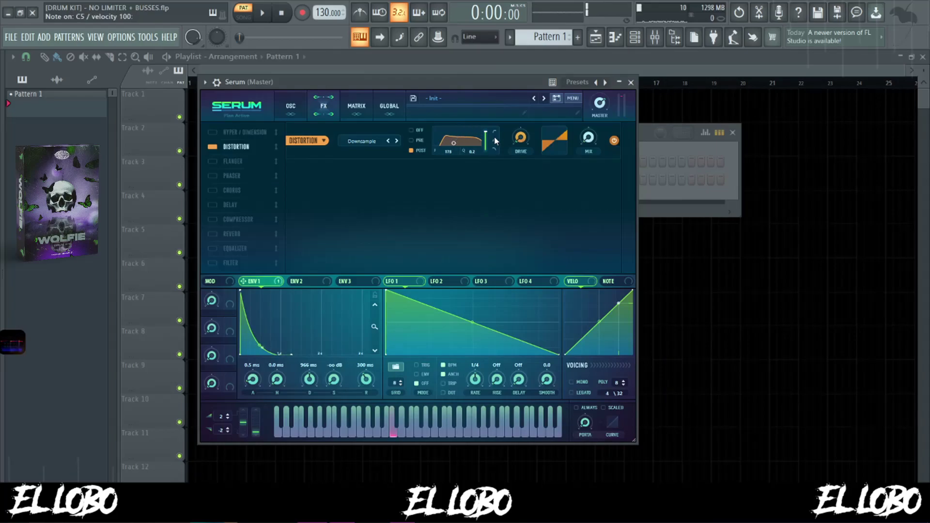
# Switch the distortion type to Asym and adjust its drive and mix while auditioning a note.
pyautogui.moveTo(520, 137); pyautogui.dragTo(520, 144)
pyautogui.click(478, 85)
pyautogui.press('z')
pyautogui.moveTo(588, 137); pyautogui.dragTo(576, 107)
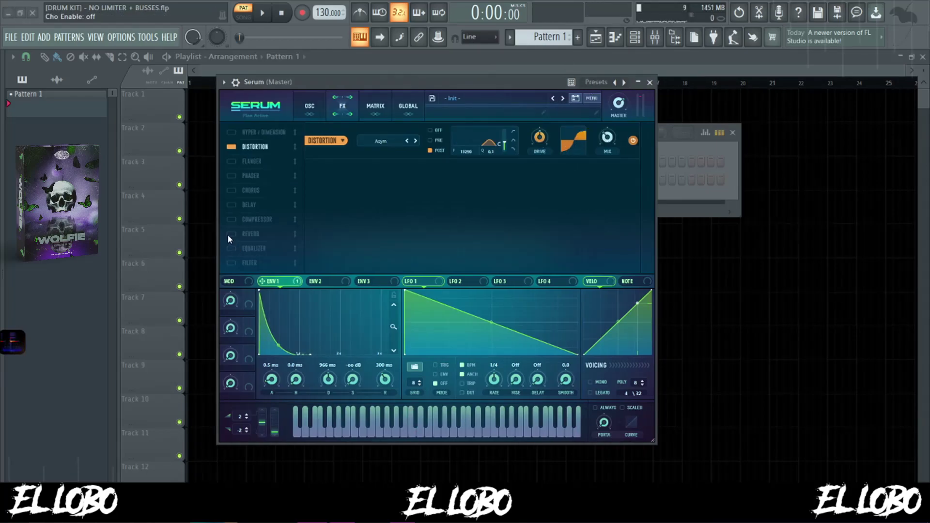
# Add hall reverb and a compressor to the effects chain, and tune the compressor's threshold and release while auditioning.
pyautogui.click(231, 234)
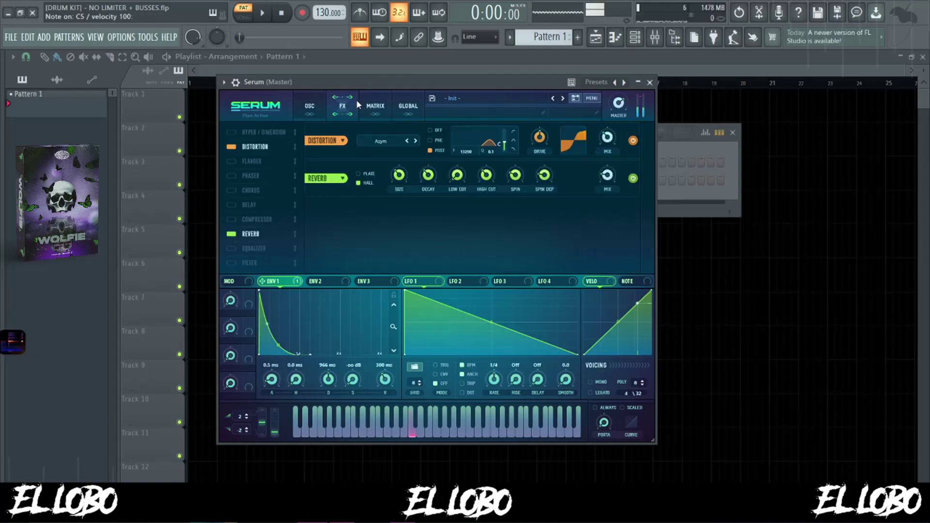
pyautogui.moveTo(373, 83); pyautogui.dragTo(366, 90)
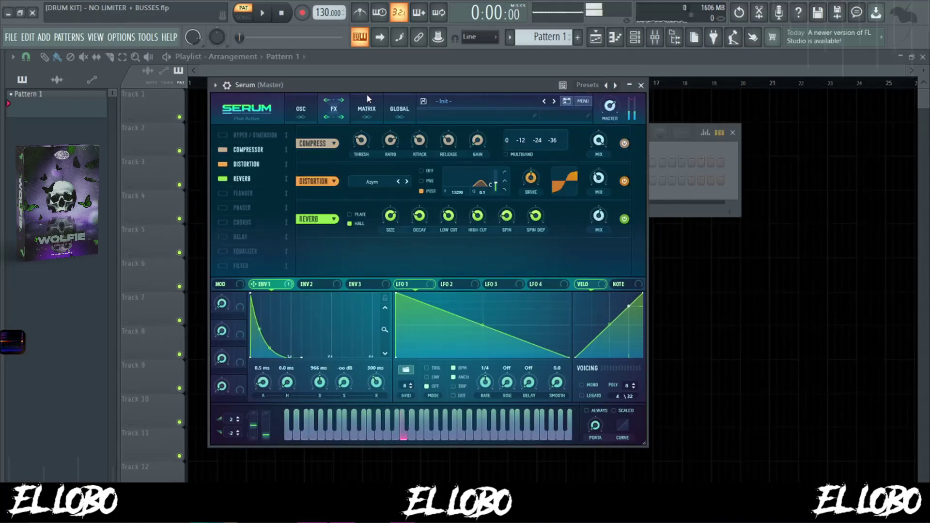
pyautogui.moveTo(361, 141); pyautogui.dragTo(364, 87)
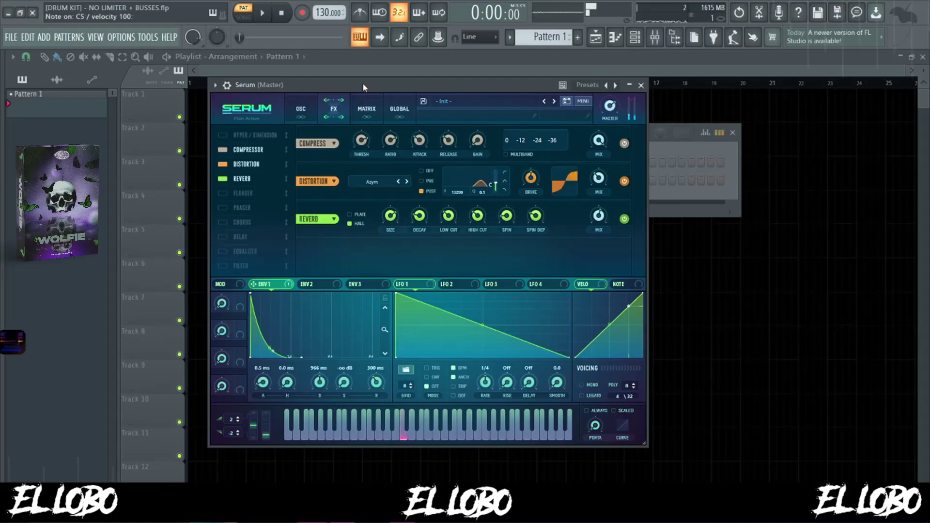
pyautogui.moveTo(361, 140); pyautogui.dragTo(361, 130)
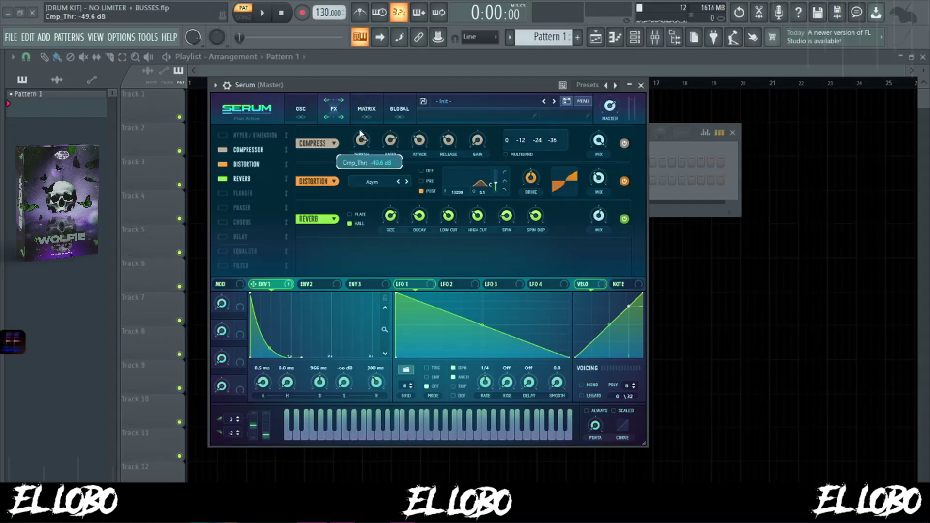
pyautogui.moveTo(360, 130); pyautogui.dragTo(361, 113)
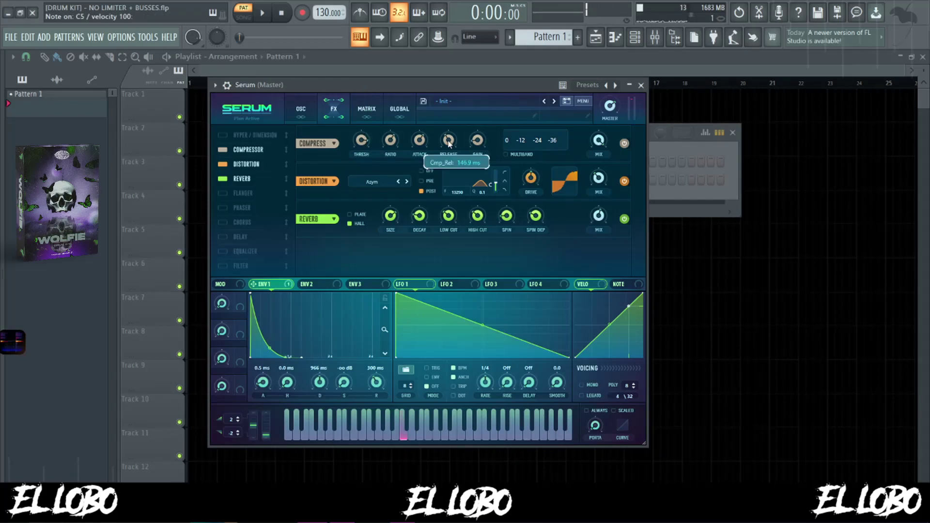
pyautogui.moveTo(448, 139); pyautogui.dragTo(447, 88)
pyautogui.press('q')
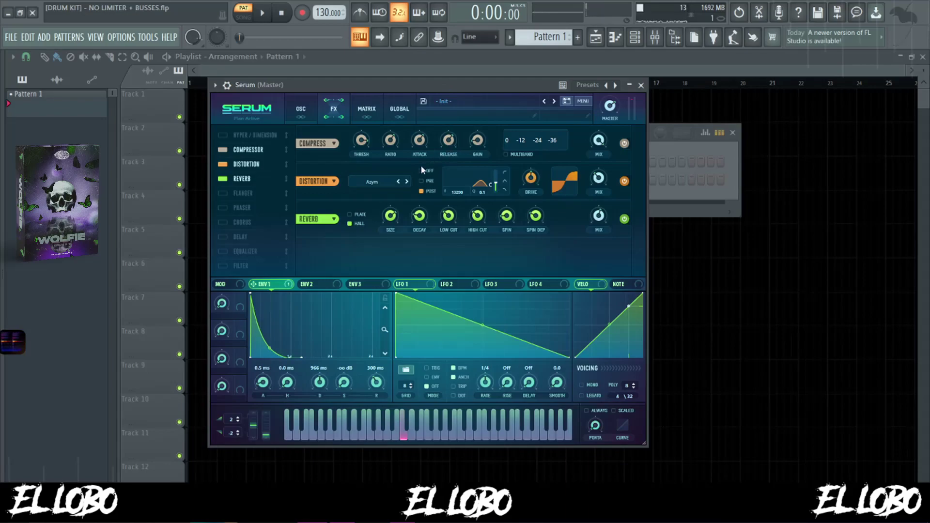
# Move the reverb ahead of the distortion, add the equalizer before the compressor and close the Serum window.
pyautogui.moveTo(286, 179); pyautogui.dragTo(286, 164)
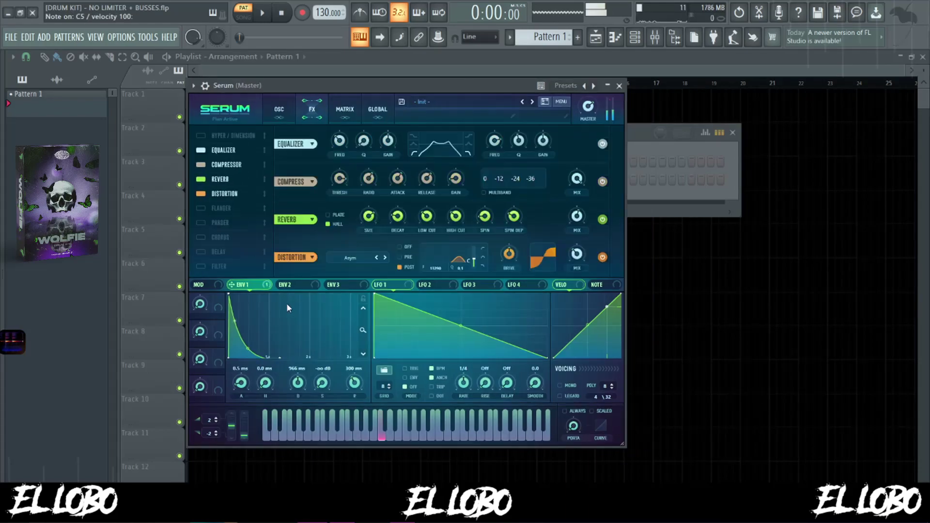
pyautogui.press('Escape')
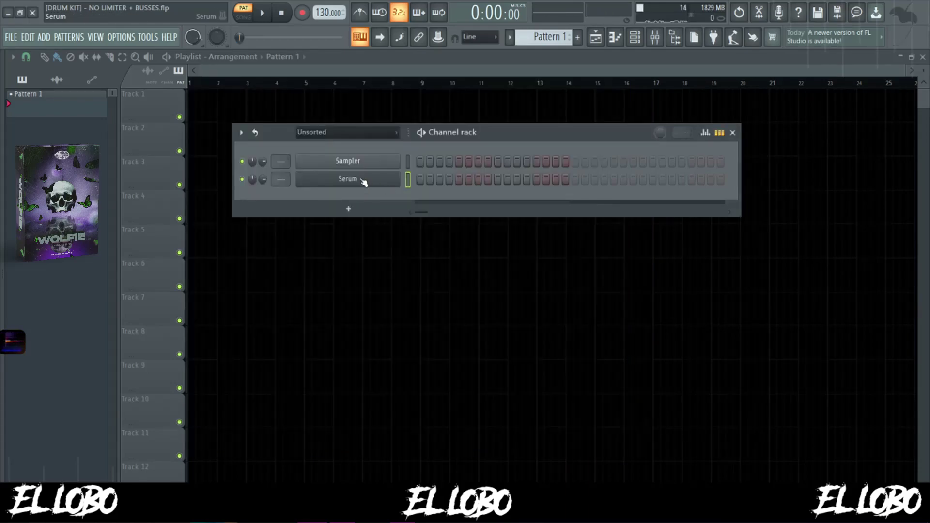
# Show the mixer and select the Instrument 1 track.
pyautogui.click(634, 37)
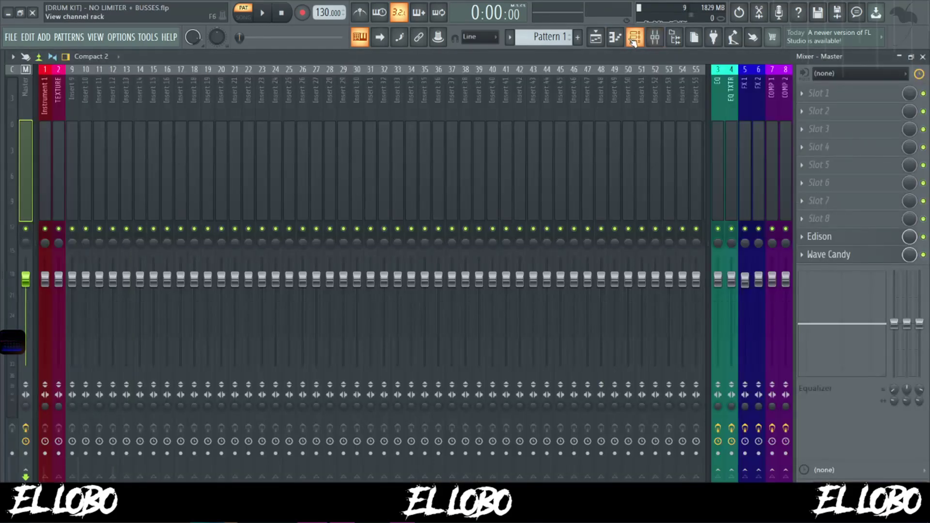
pyautogui.click(633, 40)
pyautogui.click(46, 162)
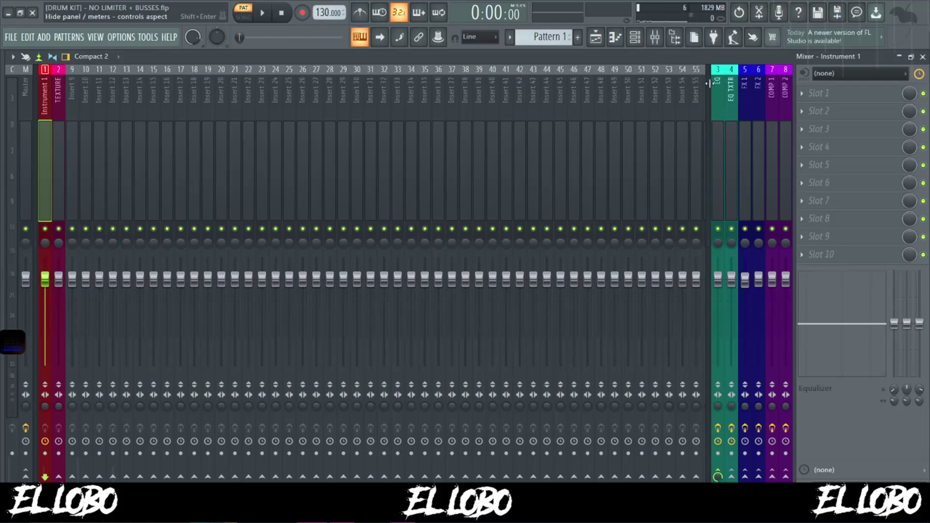
# Examine the docking options for the Insert 39 mixer track.
pyautogui.rightClick(482, 102)
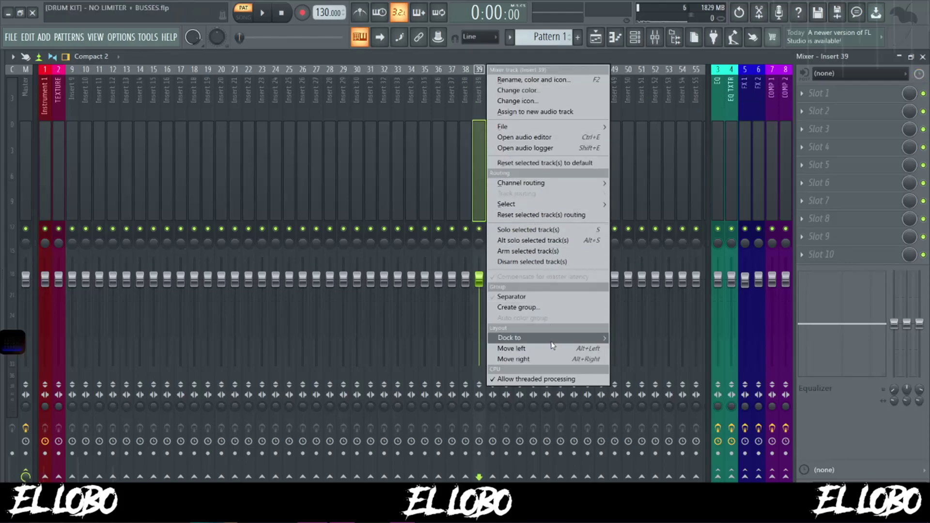
pyautogui.moveTo(552, 343)
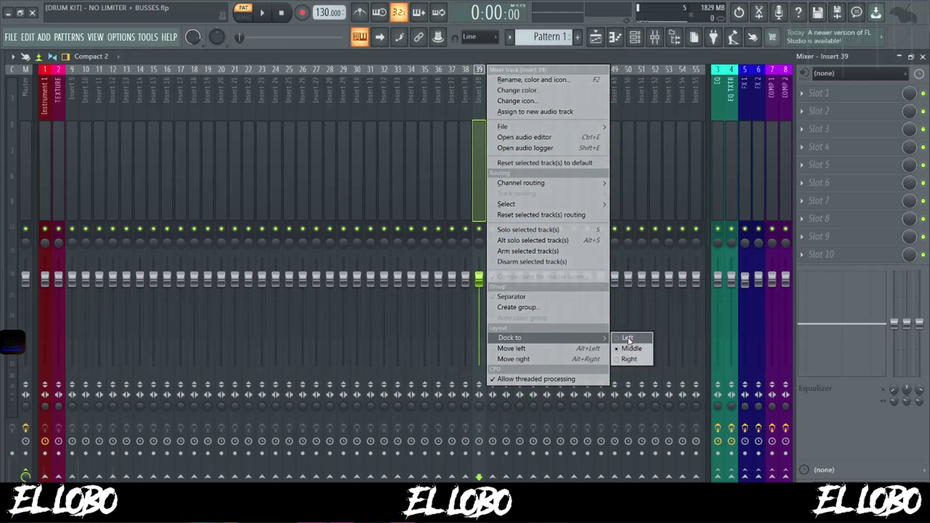
pyautogui.click(631, 359)
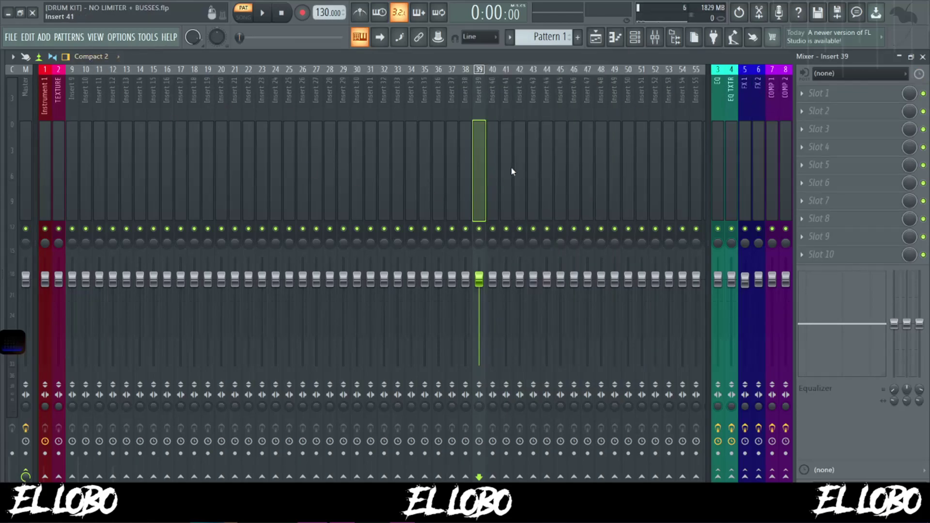
# Route the Serum channel to mixer track 1 and select Instrument 1 in the mixer.
pyautogui.press('F6')
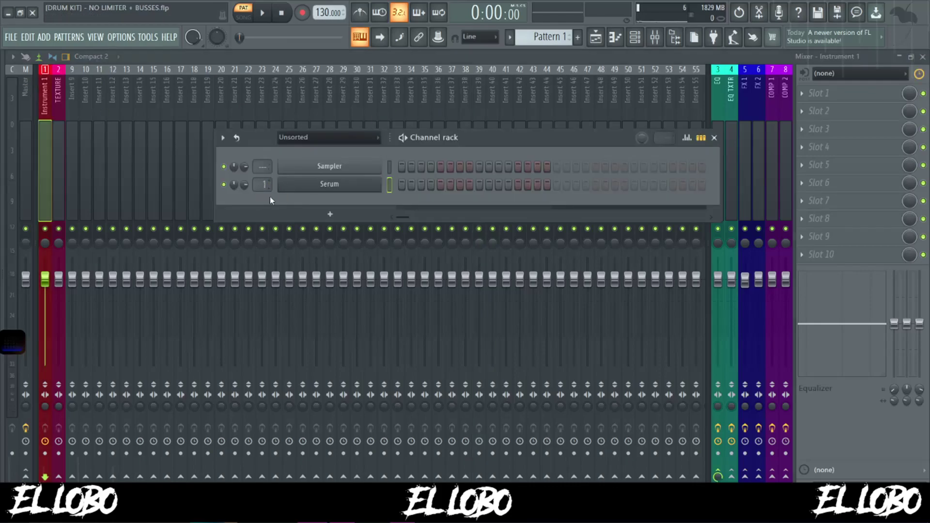
pyautogui.click(43, 93)
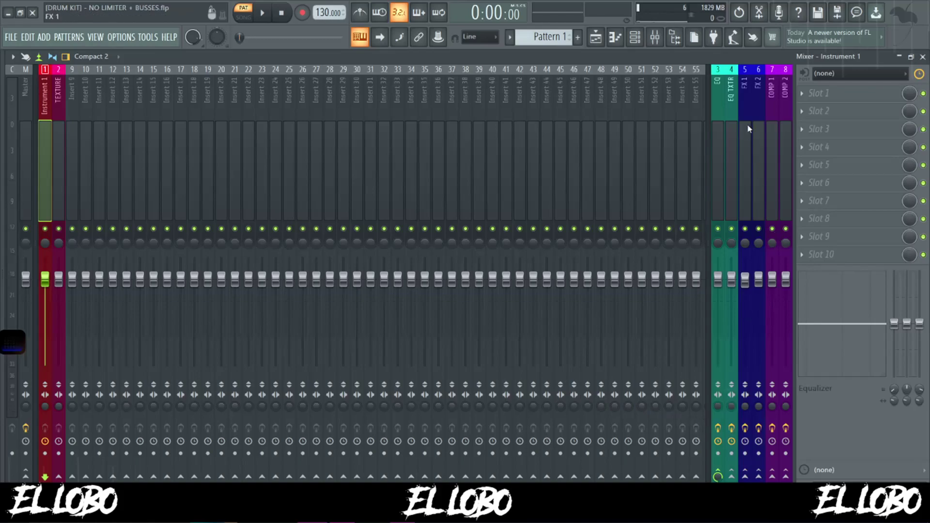
# Route Instrument 1 to the EQ track only and check the effects on the EQ, FX 1, COMP 1 and COMP 2 busses.
pyautogui.rightClick(718, 473)
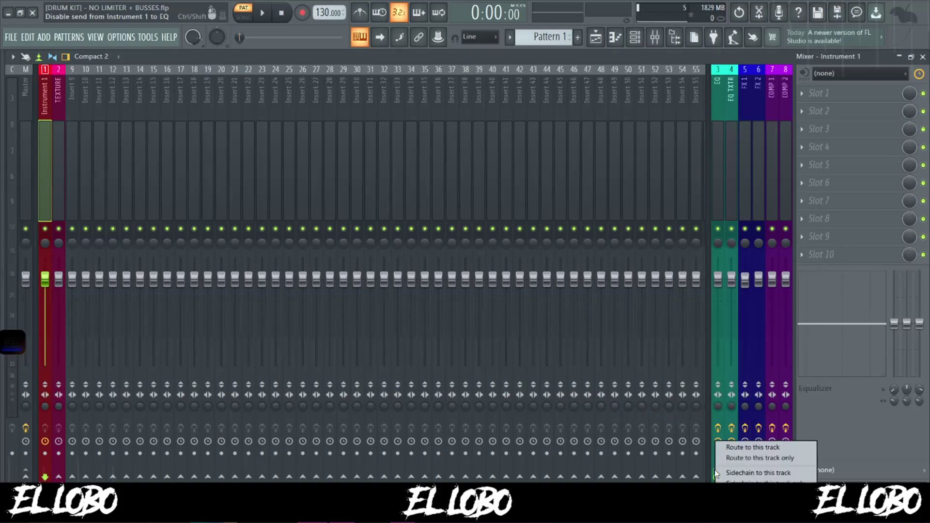
pyautogui.click(740, 458)
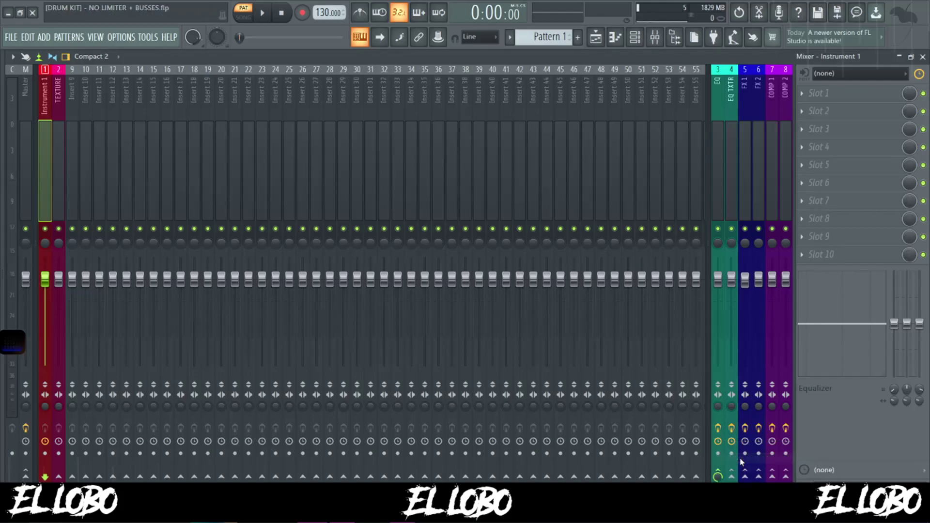
pyautogui.click(719, 101)
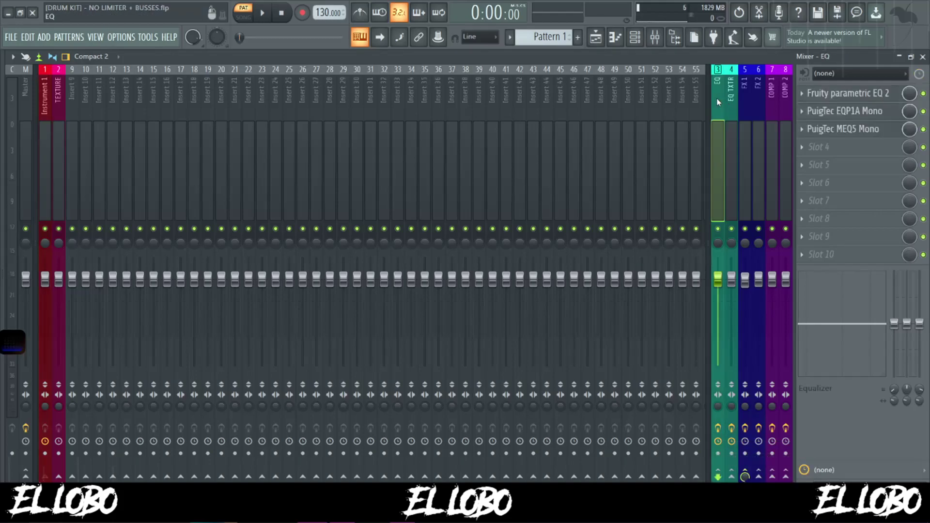
pyautogui.click(745, 101)
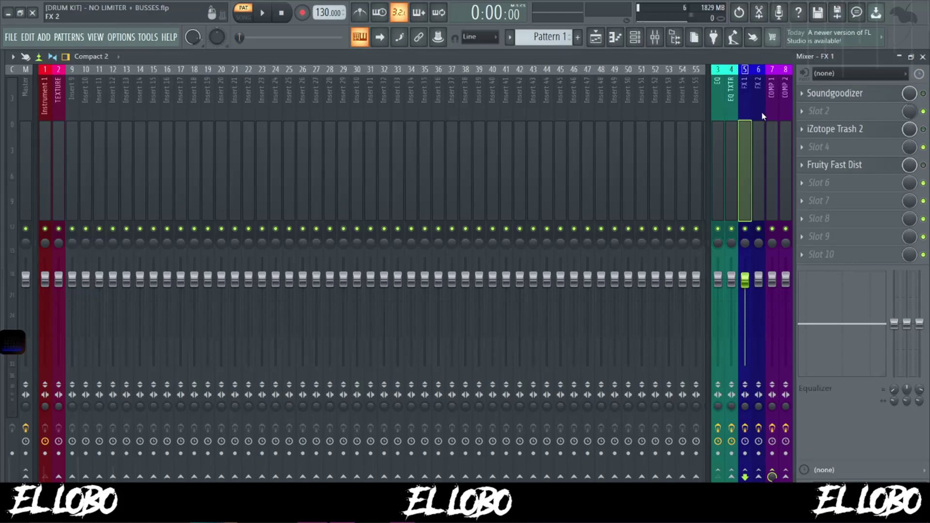
pyautogui.click(773, 100)
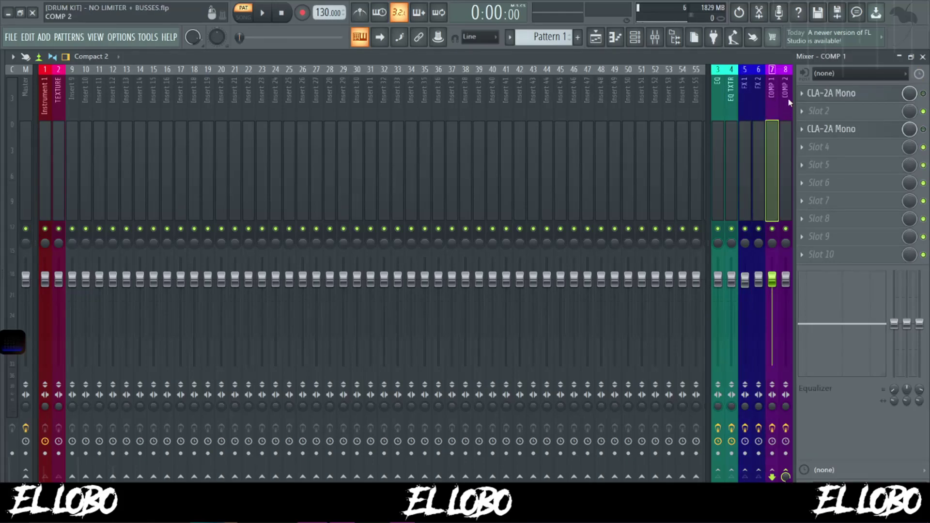
pyautogui.click(787, 98)
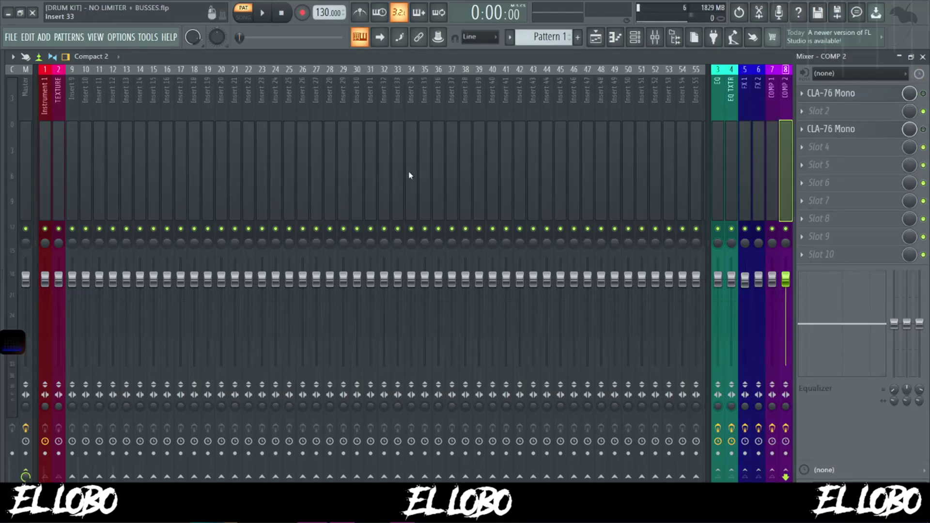
pyautogui.click(771, 93)
pyautogui.click(788, 96)
# Add Fruity parametric EQ 2 to Instrument 1 and make narrow cuts with band 5 at about 1044 Hz and band 6 at 3160 Hz.
pyautogui.click(45, 127)
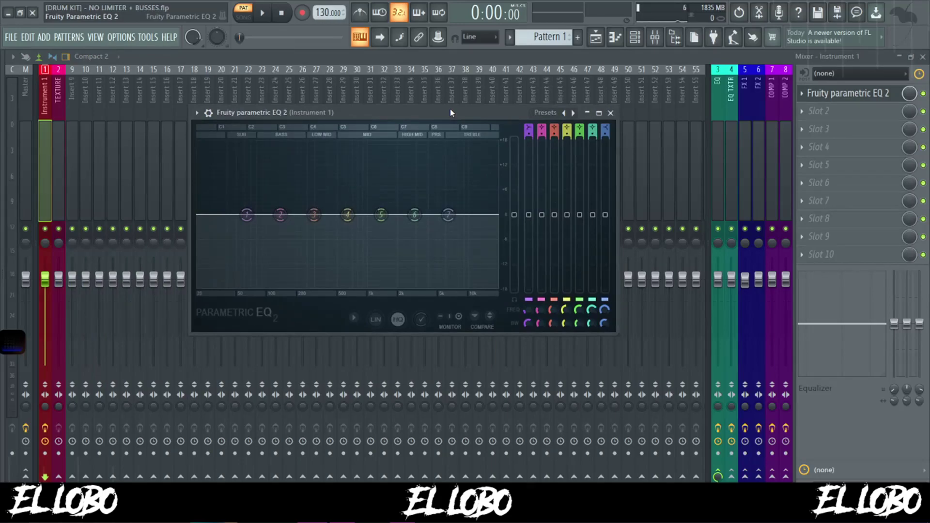
pyautogui.moveTo(391, 195); pyautogui.dragTo(383, 125)
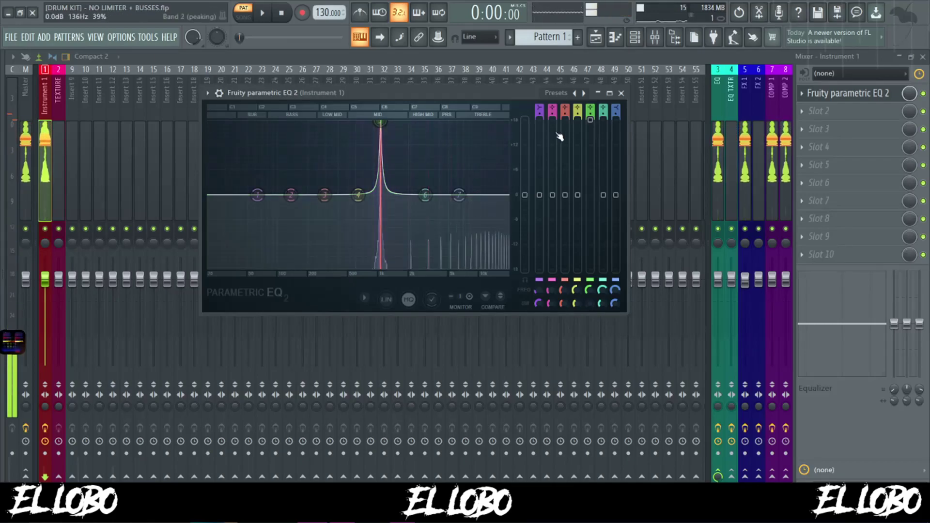
pyautogui.moveTo(590, 122); pyautogui.dragTo(590, 184)
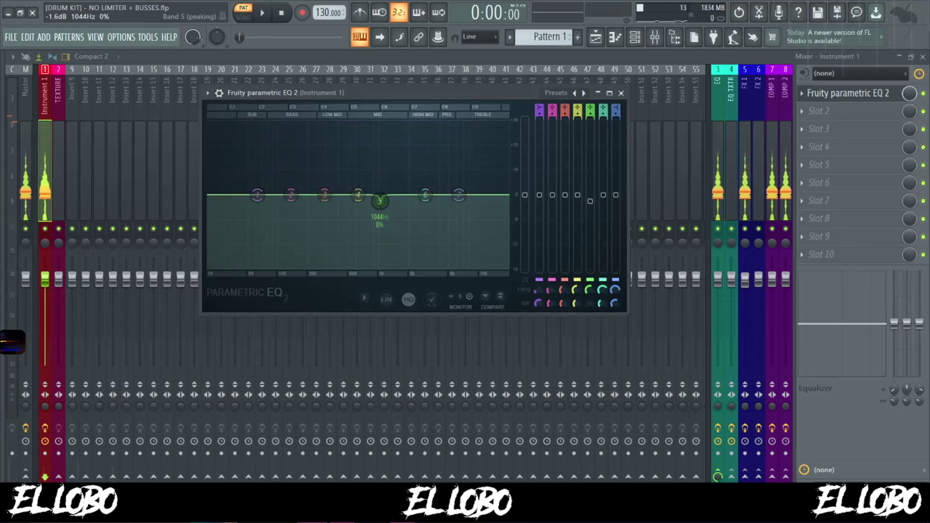
pyautogui.moveTo(443, 117); pyautogui.dragTo(447, 118)
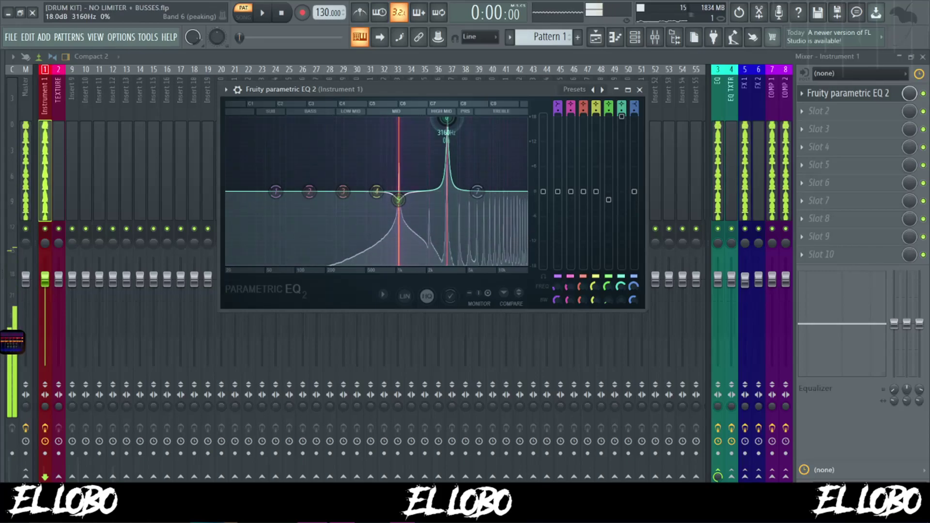
pyautogui.moveTo(621, 116); pyautogui.dragTo(622, 165)
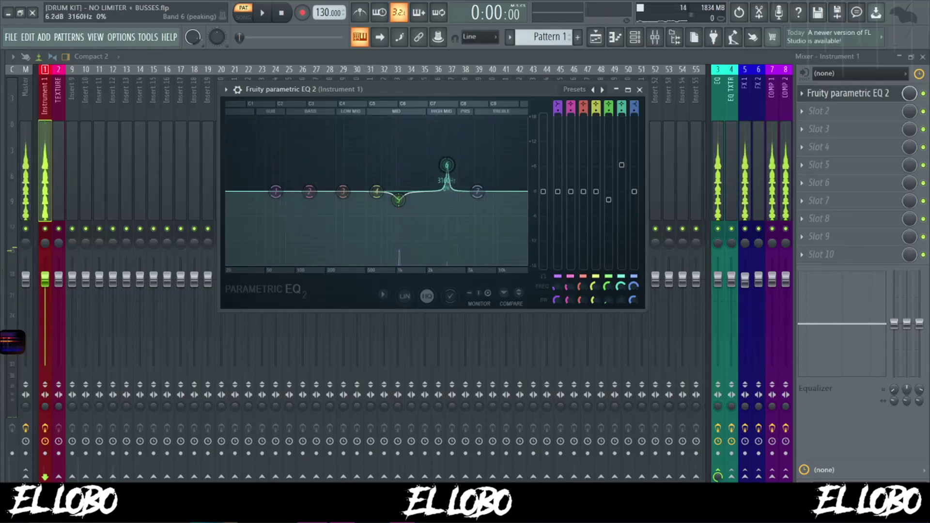
pyautogui.moveTo(622, 203); pyautogui.dragTo(621, 203)
# Set the equalizer's band 7 low-pass to about 17452 Hz while playing a test note.
pyautogui.moveTo(477, 192); pyautogui.dragTo(499, 192)
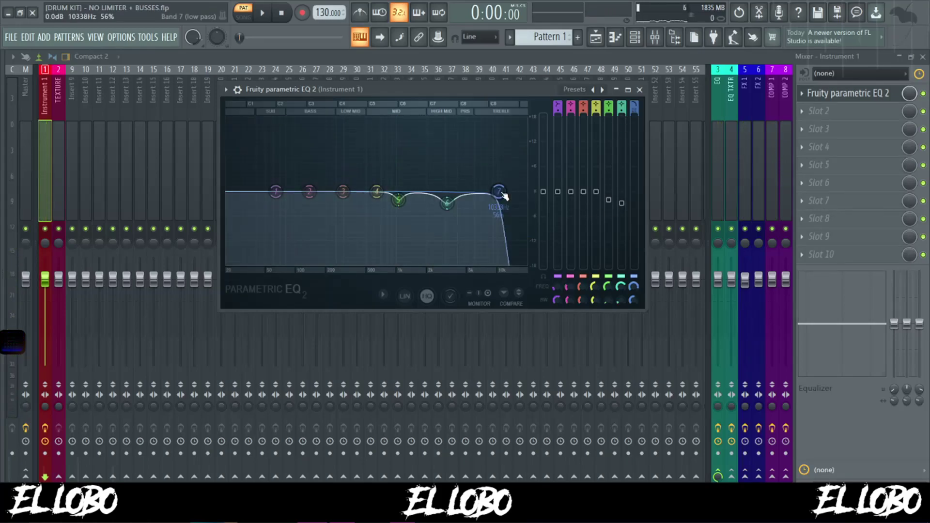
pyautogui.press('z')
pyautogui.moveTo(523, 192); pyautogui.dragTo(522, 192)
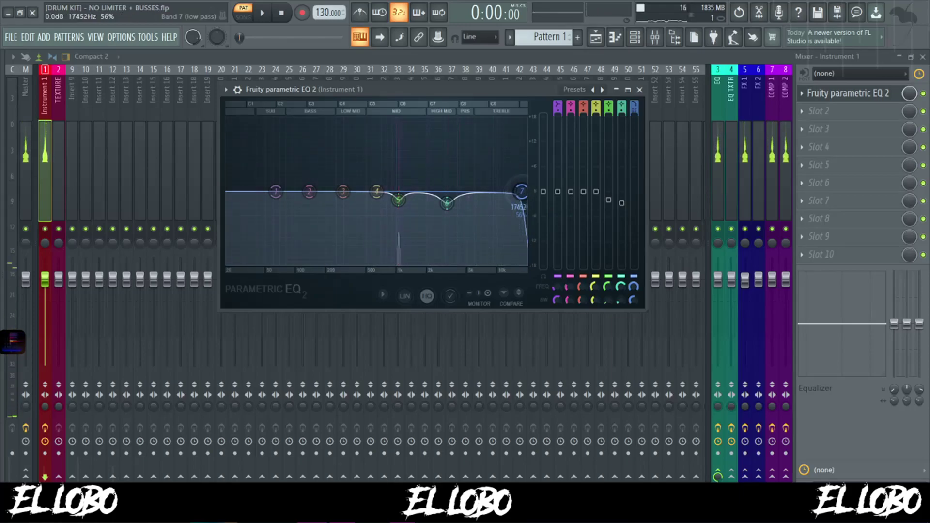
# Roll off the lows with band 1, lower band 2, slightly dip bands 3 and 4, and close the equalizer.
pyautogui.moveTo(276, 192); pyautogui.dragTo(359, 264)
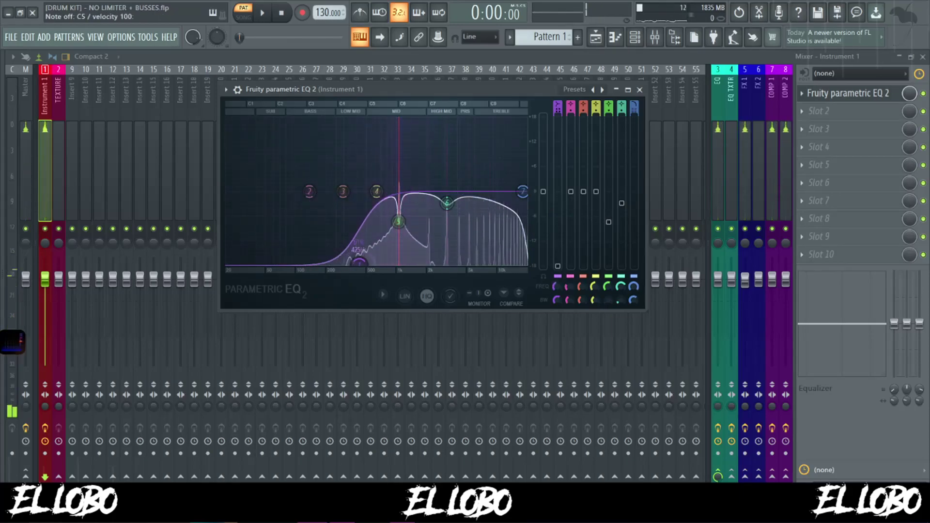
pyautogui.moveTo(309, 192); pyautogui.dragTo(310, 211)
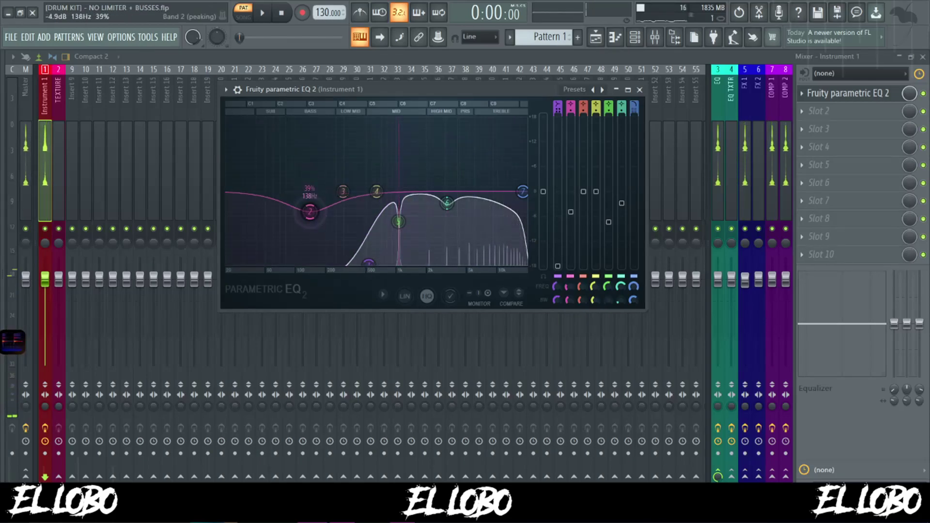
pyautogui.moveTo(369, 262); pyautogui.dragTo(326, 265)
pyautogui.click(311, 213)
pyautogui.moveTo(311, 212); pyautogui.dragTo(293, 222)
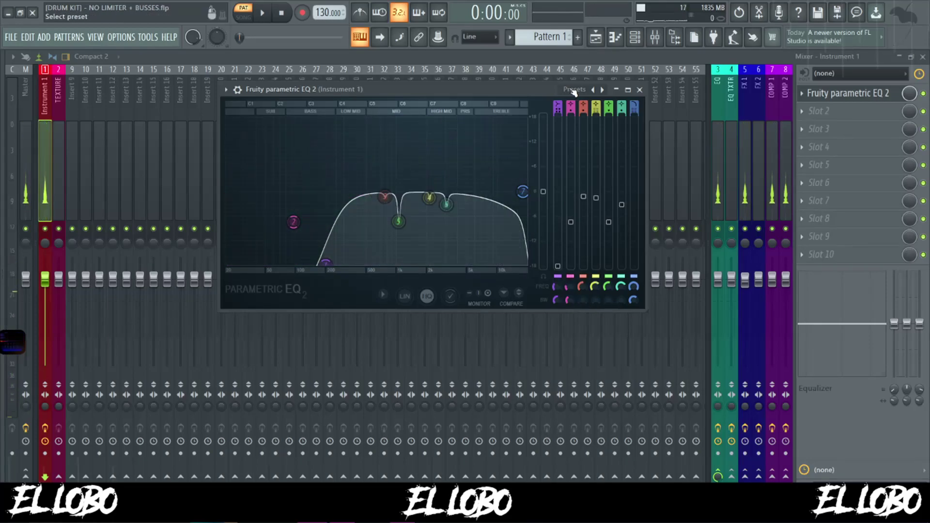
pyautogui.click(639, 90)
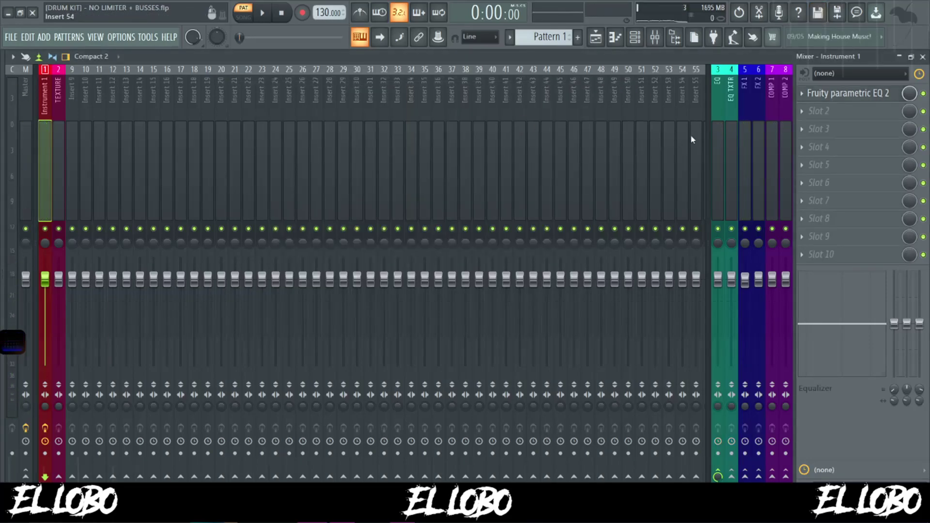
# Add SSLChannel Stereo to the EQ track, sweep its LMF band with a boost, and return the gain to about 0 dB.
pyautogui.click(716, 92)
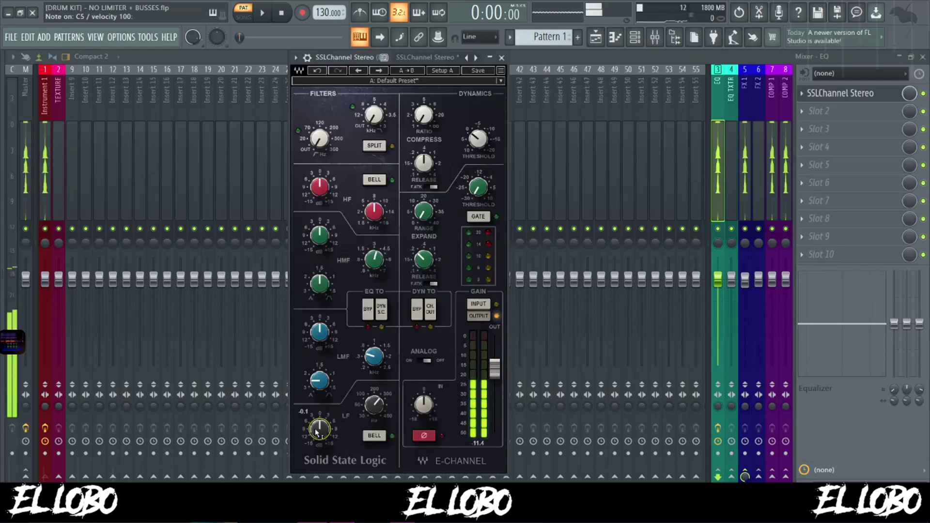
pyautogui.moveTo(321, 334); pyautogui.dragTo(321, 288)
pyautogui.moveTo(374, 357); pyautogui.dragTo(374, 369)
pyautogui.press('q')
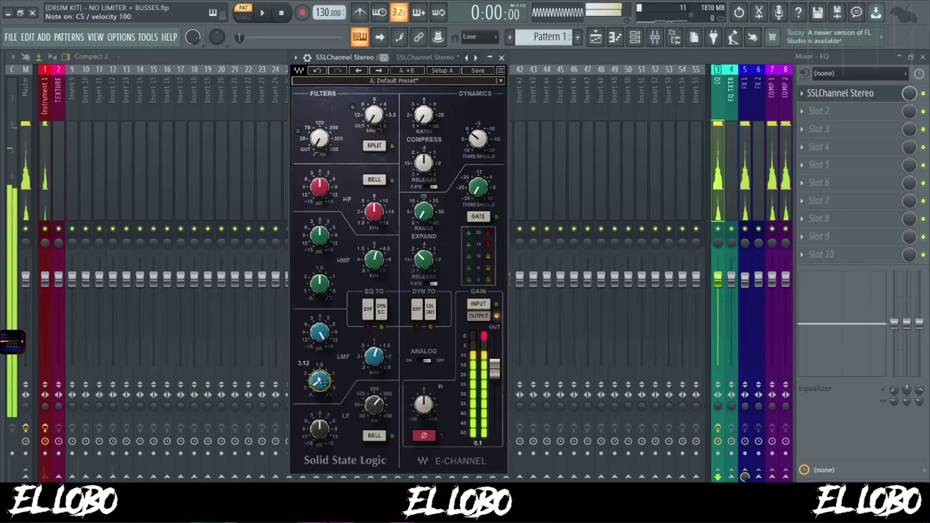
pyautogui.moveTo(320, 333); pyautogui.dragTo(319, 378)
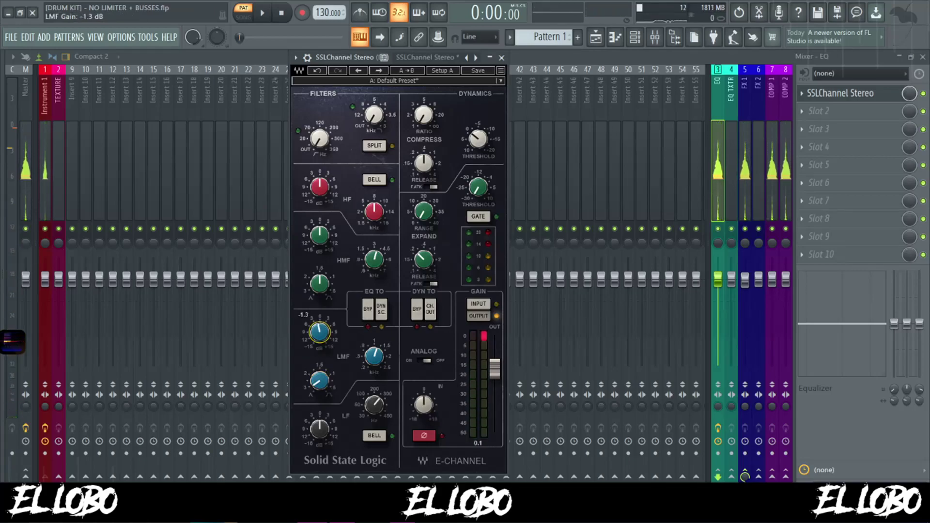
pyautogui.moveTo(323, 332); pyautogui.dragTo(324, 330)
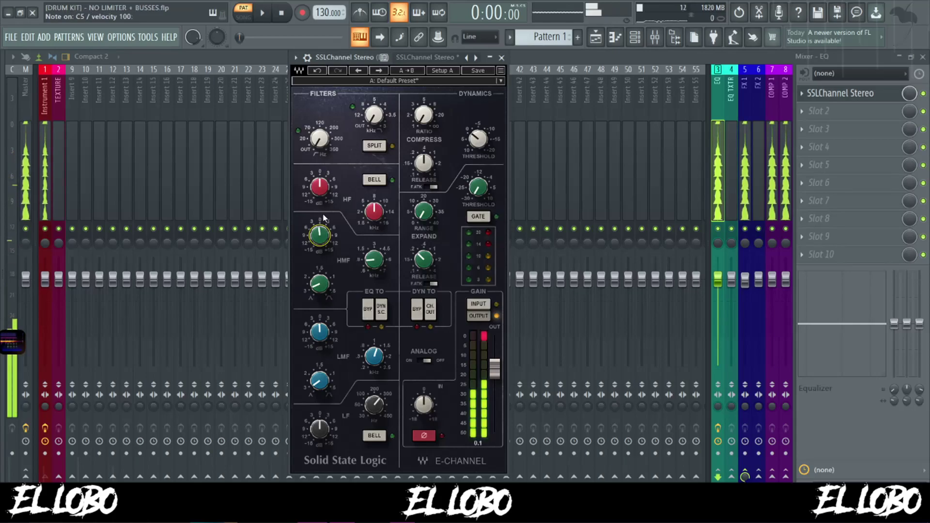
# Set the SSL channel's HF band to about 5.40 kHz with -0.5 dB gain and compare the EQ with its bypass.
pyautogui.moveTo(374, 211); pyautogui.dragTo(374, 198)
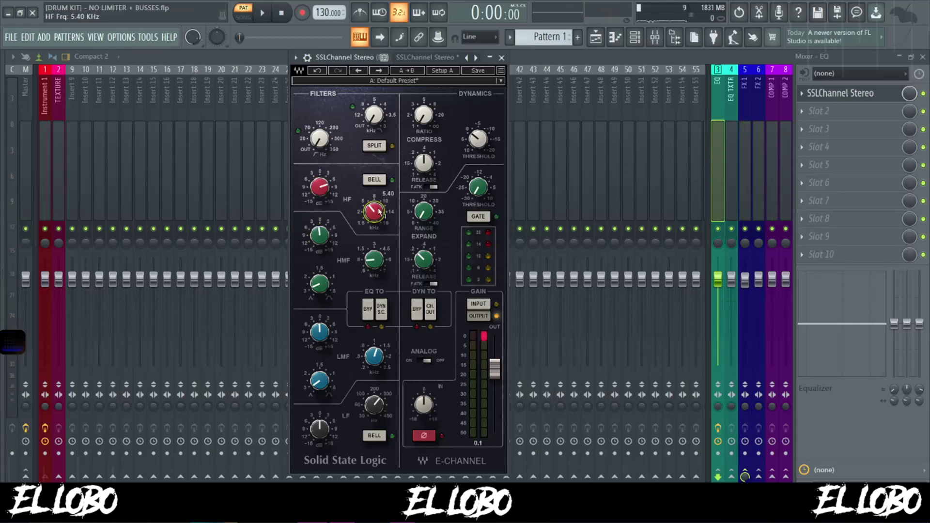
pyautogui.moveTo(319, 186); pyautogui.dragTo(319, 194)
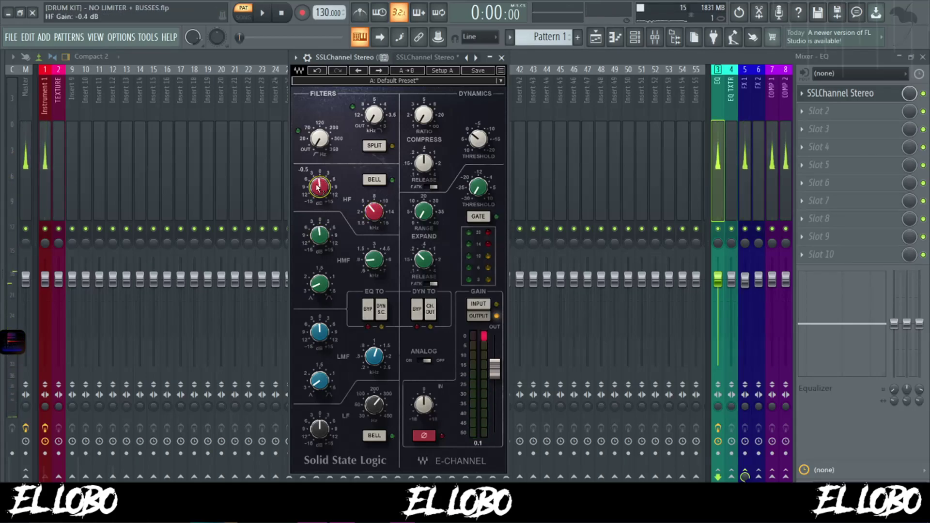
pyautogui.click(370, 313)
pyautogui.click(369, 312)
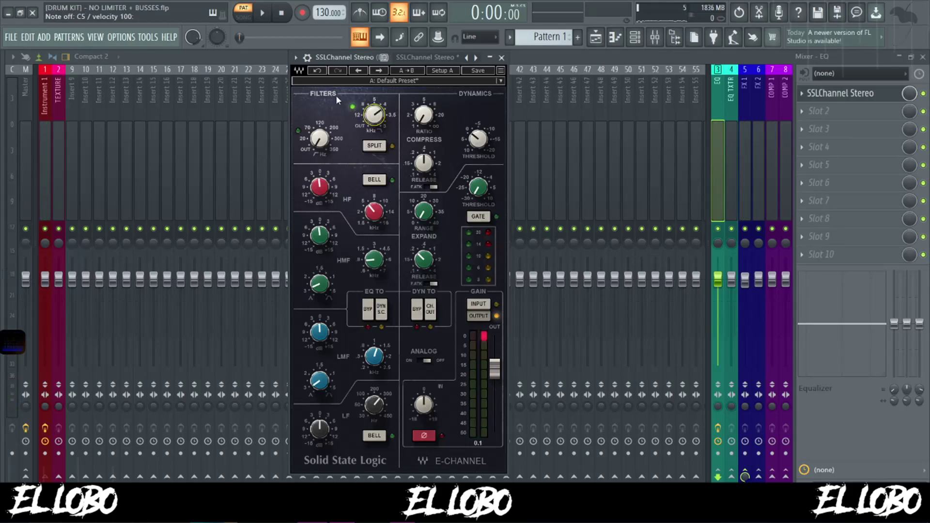
# Turn on the SSL channel's filter split and adjust its low-pass and high-pass filters.
pyautogui.click(374, 146)
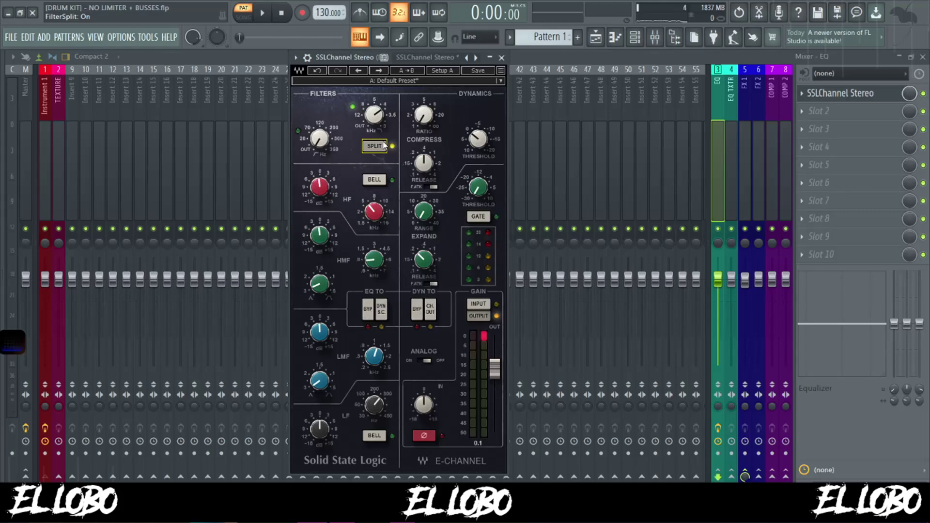
pyautogui.moveTo(363, 61); pyautogui.dragTo(371, 61)
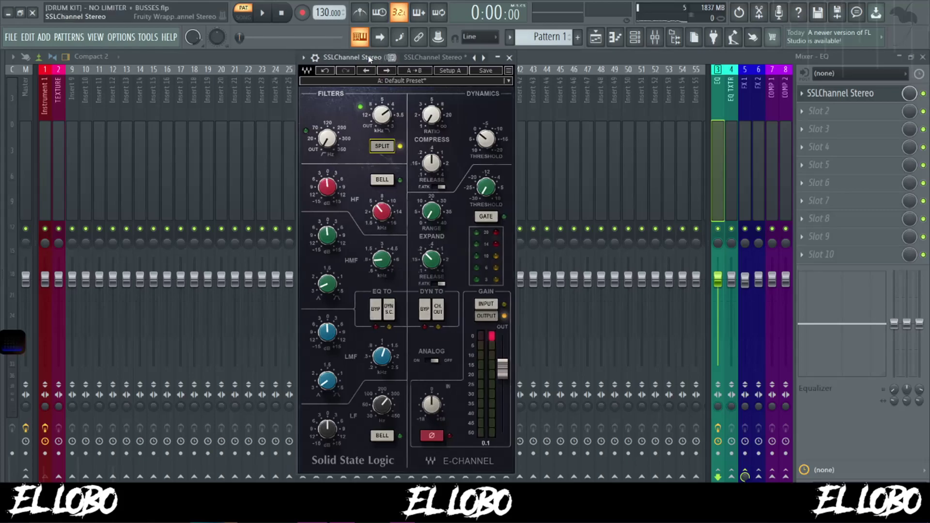
pyautogui.moveTo(382, 116)
pyautogui.mouseDown()
pyautogui.moveTo(382, 94)
pyautogui.moveTo(381, 115)
pyautogui.mouseUp()
pyautogui.moveTo(328, 138); pyautogui.dragTo(327, 138)
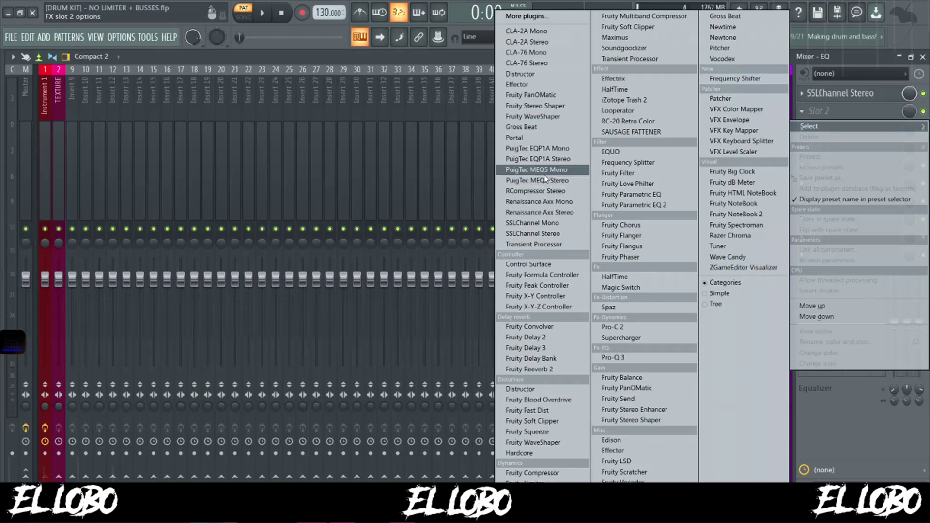
# Add PuigTec EQP1A Stereo to the EQ track's slot 2, compare it with bypass, set high attenuation to 7.9, and adjust the gain.
pyautogui.click(537, 159)
pyautogui.press('z')
pyautogui.moveTo(493, 176); pyautogui.dragTo(493, 127)
pyautogui.click(172, 102)
pyautogui.click(677, 122)
pyautogui.press('z')
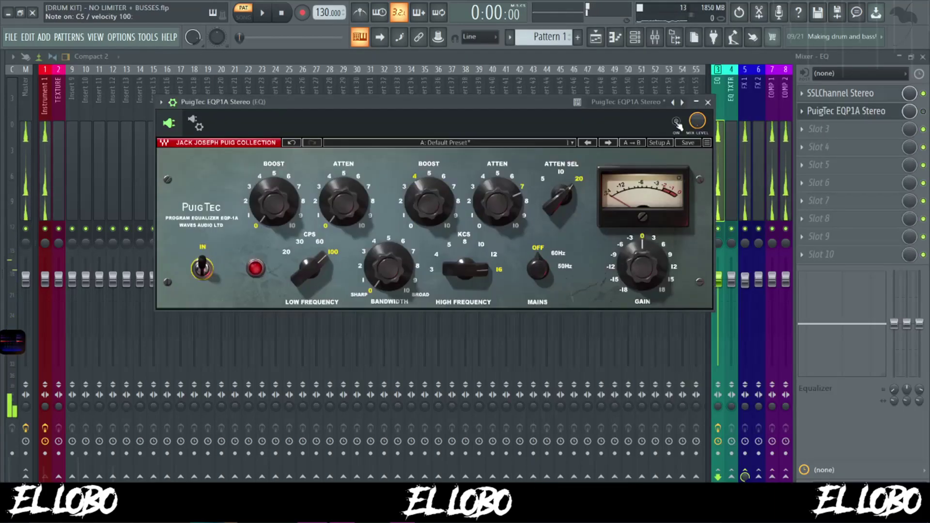
pyautogui.moveTo(498, 201); pyautogui.dragTo(497, 196)
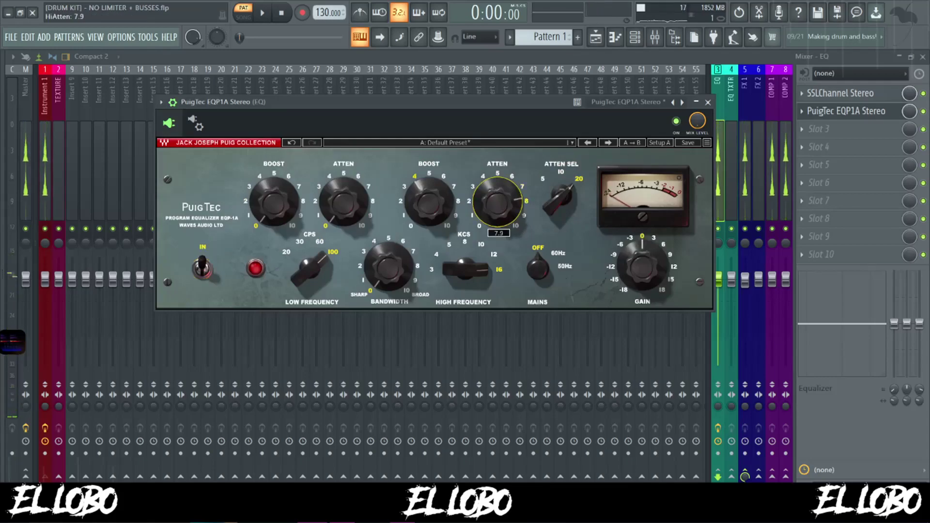
pyautogui.moveTo(642, 266); pyautogui.dragTo(642, 264)
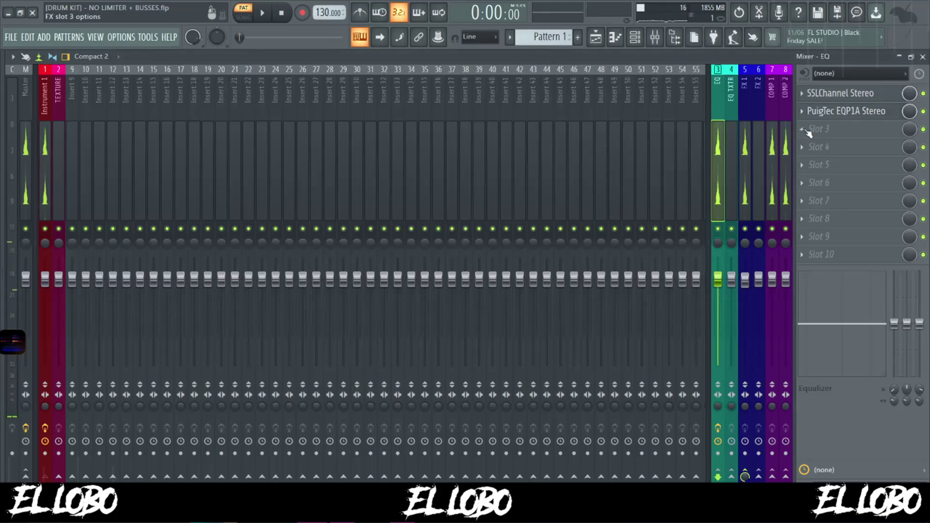
# Add PuigTec MEQ5 Stereo to the EQ track's slot 3, set the mid dip to 11.0 and its frequency to 500, and close it.
pyautogui.click(809, 130)
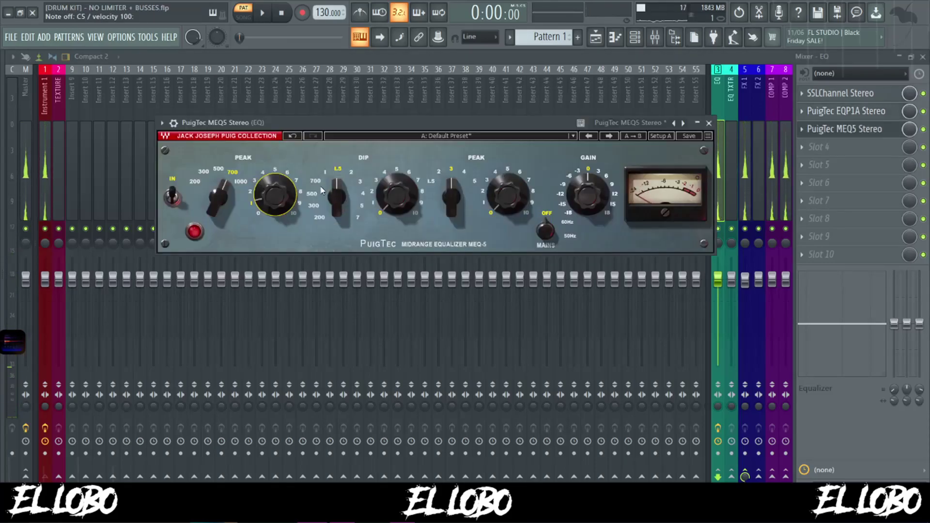
pyautogui.moveTo(397, 195); pyautogui.dragTo(397, 145)
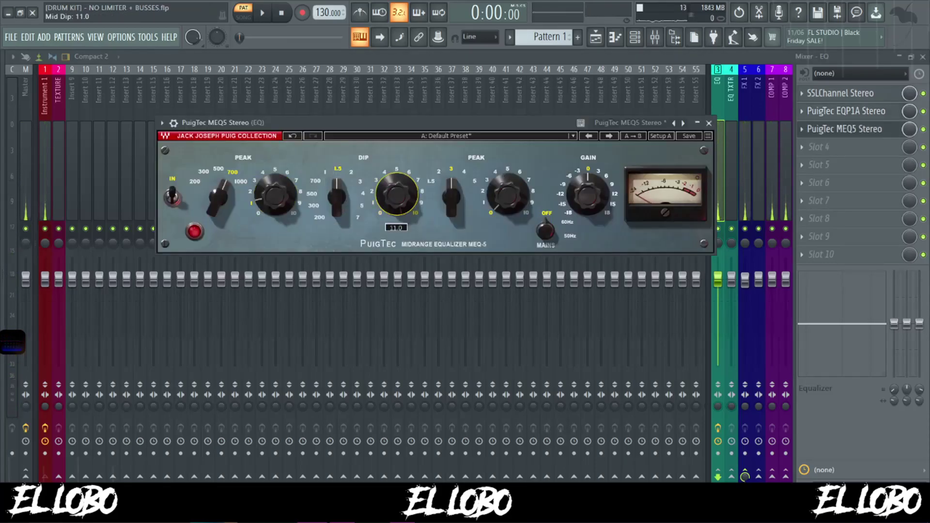
pyautogui.click(327, 173)
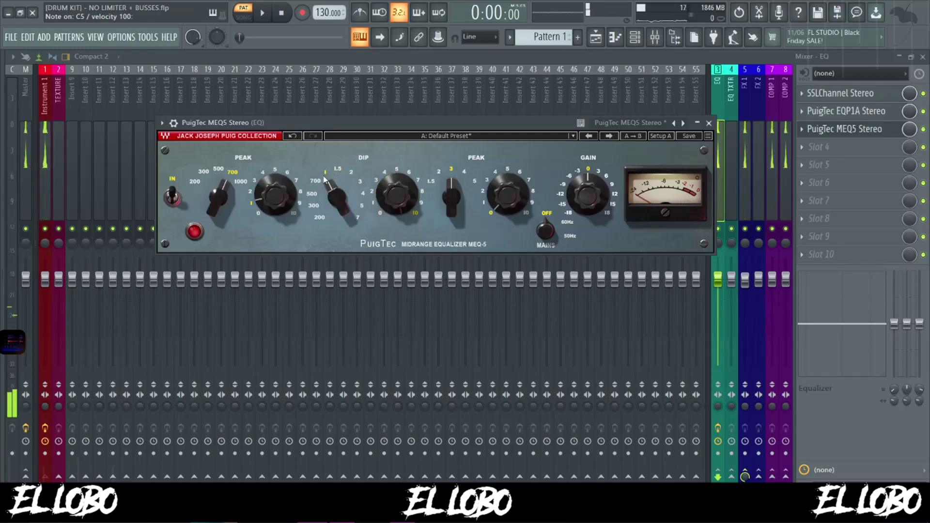
pyautogui.moveTo(327, 173); pyautogui.dragTo(317, 201)
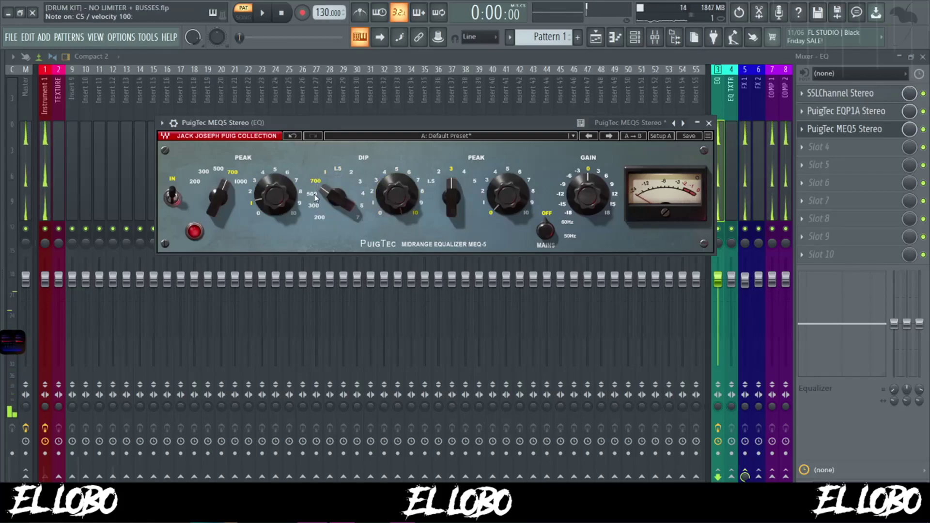
pyautogui.click(314, 196)
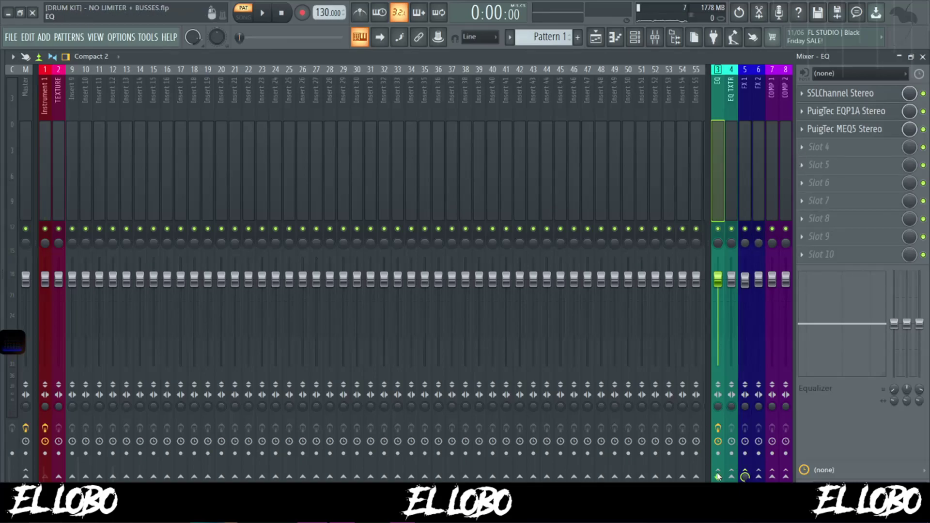
# Route the FX 1 mixer track to COMP 1 only.
pyautogui.click(745, 100)
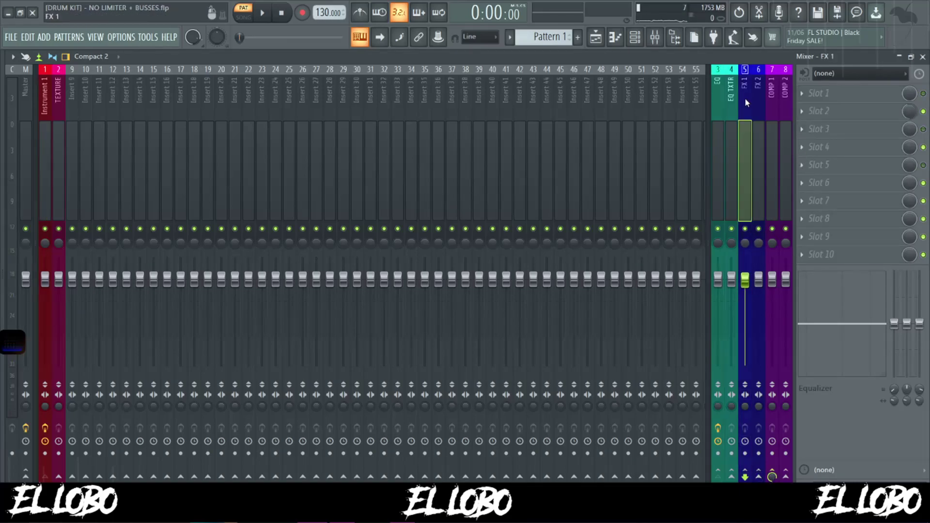
pyautogui.rightClick(772, 476)
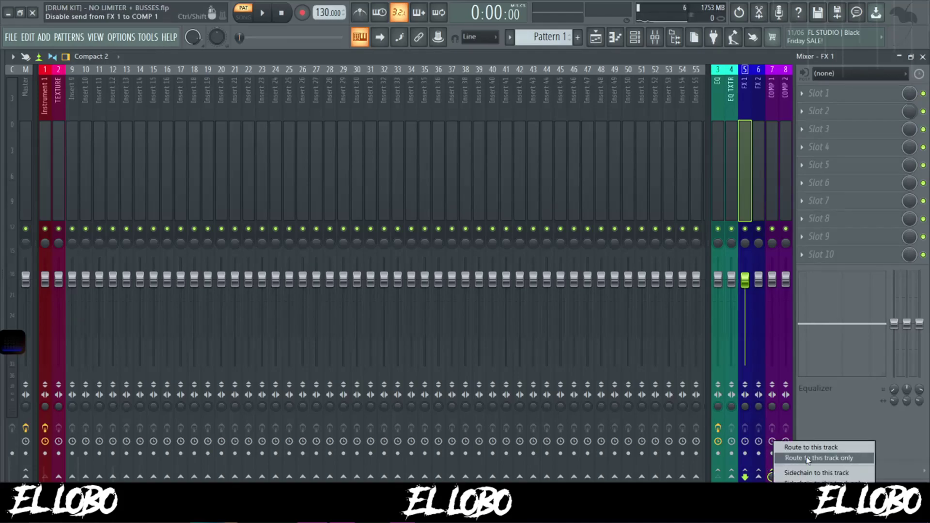
pyautogui.click(807, 458)
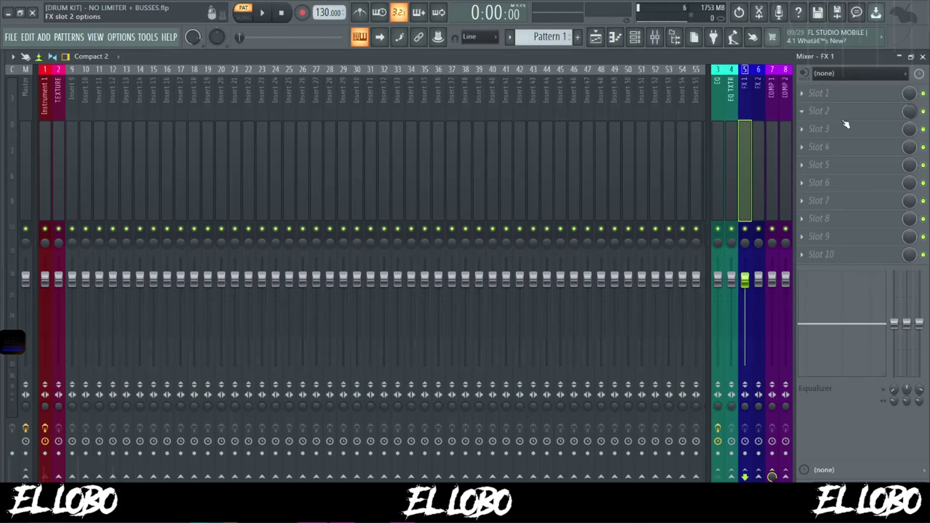
# Add Soundgoodizer to FX 1's slot 1, set it to mode C, and close it.
pyautogui.click(843, 93)
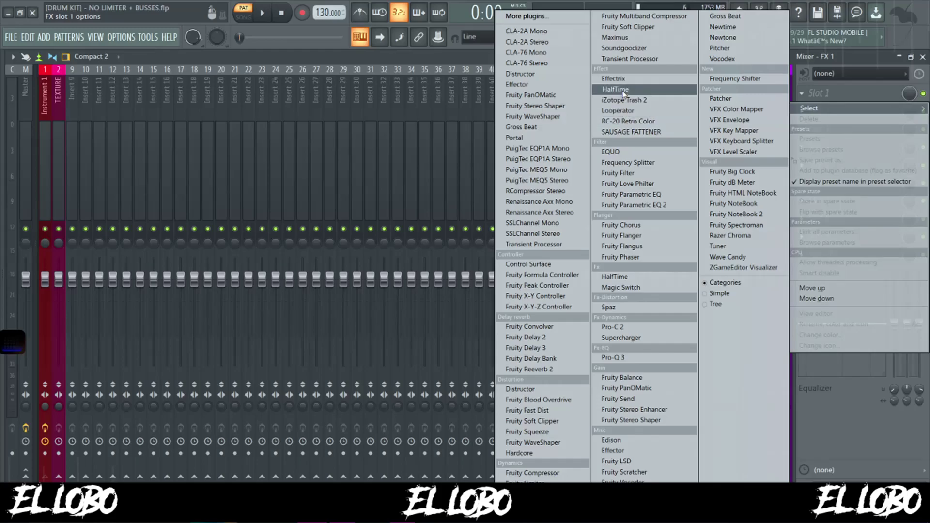
pyautogui.click(624, 48)
pyautogui.moveTo(291, 109); pyautogui.dragTo(355, 110)
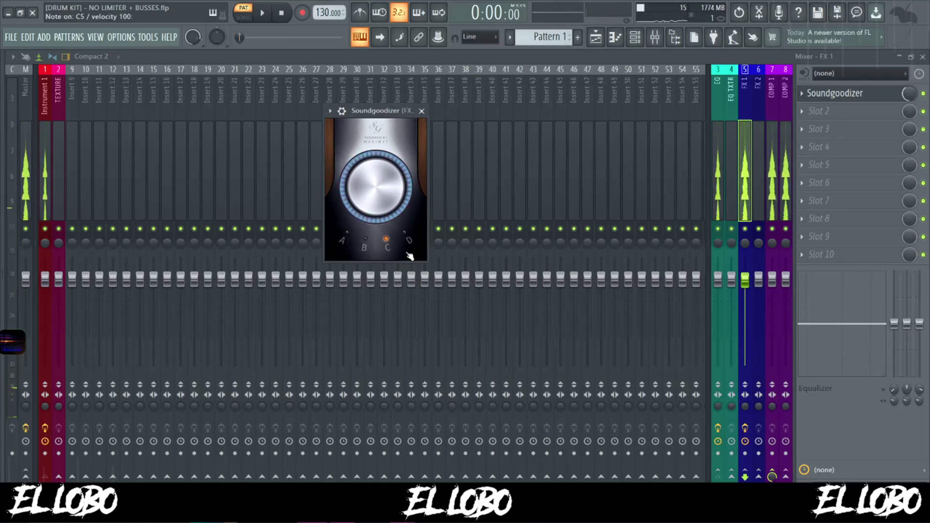
pyautogui.click(421, 110)
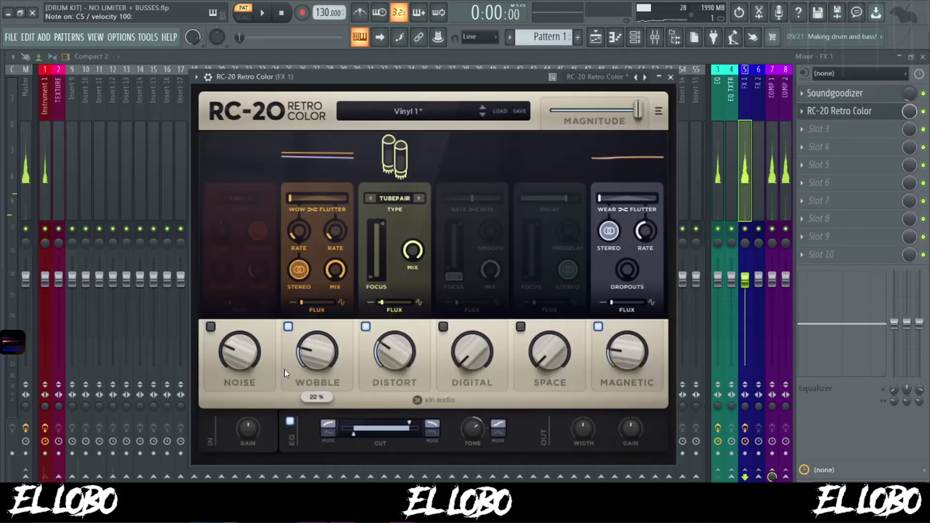
# In RC-20 Retro Color on FX 1, turn wobble down, set distort to 18%, and enable digital at about 12%.
pyautogui.moveTo(308, 354); pyautogui.dragTo(309, 399)
pyautogui.moveTo(381, 303); pyautogui.dragTo(376, 310)
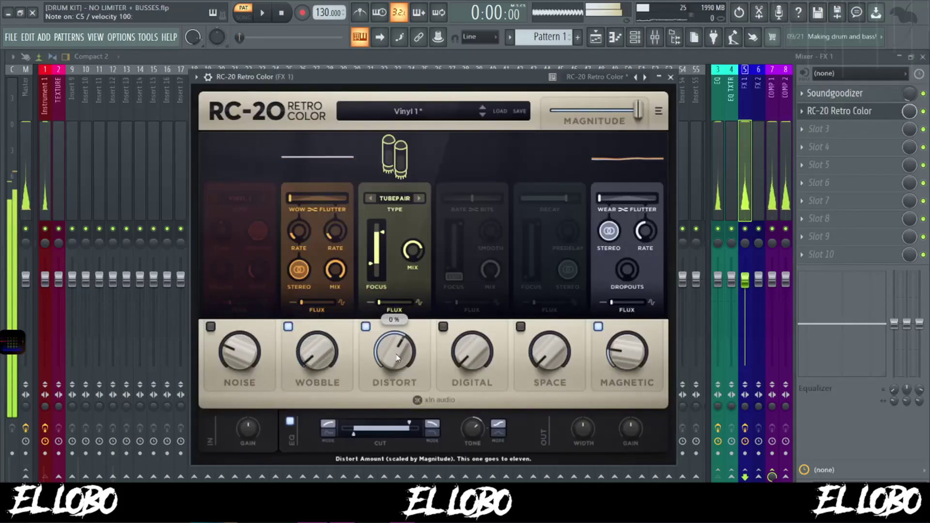
pyautogui.moveTo(394, 355); pyautogui.dragTo(375, 419)
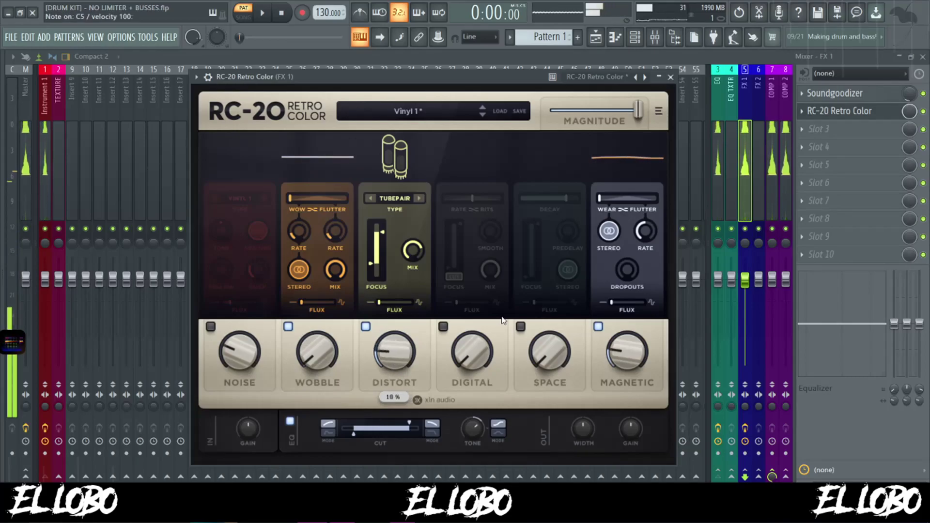
pyautogui.click(443, 326)
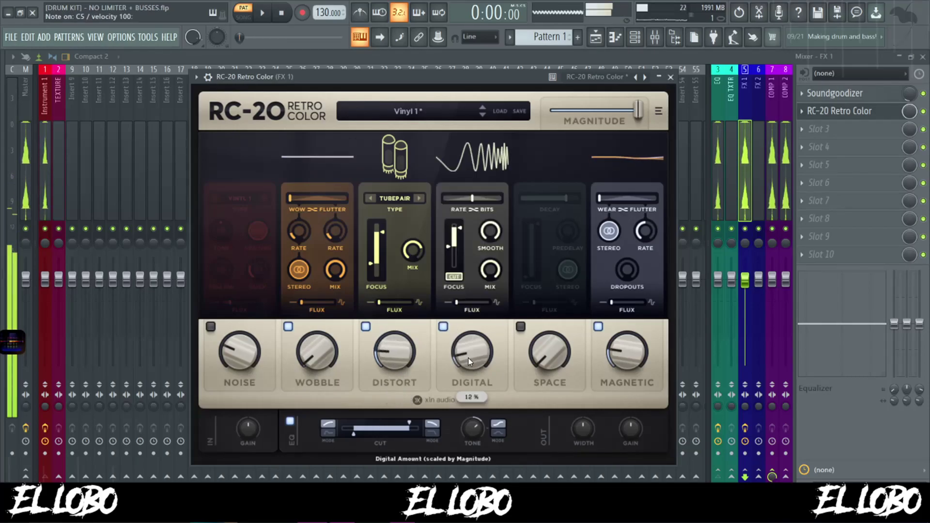
pyautogui.scroll(-3, 472, 356)
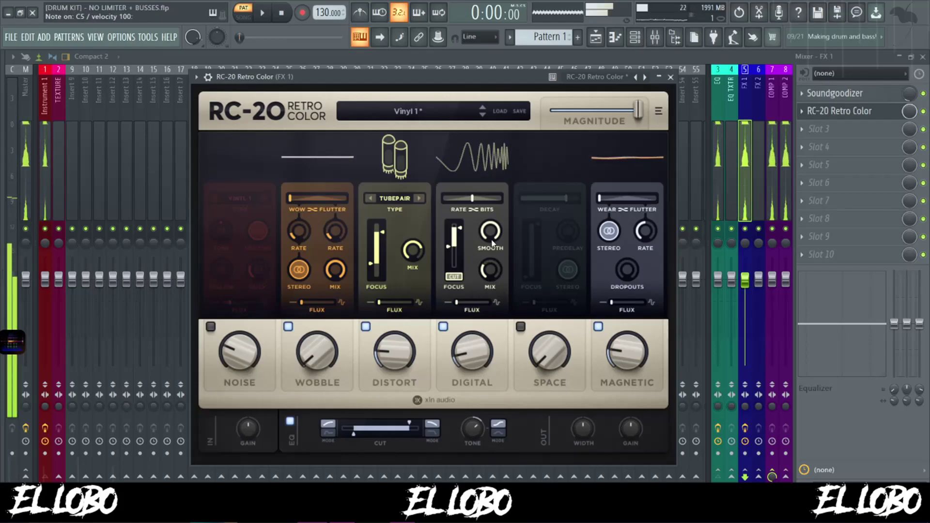
# Add Fruity Delay 3 to FX 1's slot 3, audition it, and close it.
pyautogui.click(823, 129)
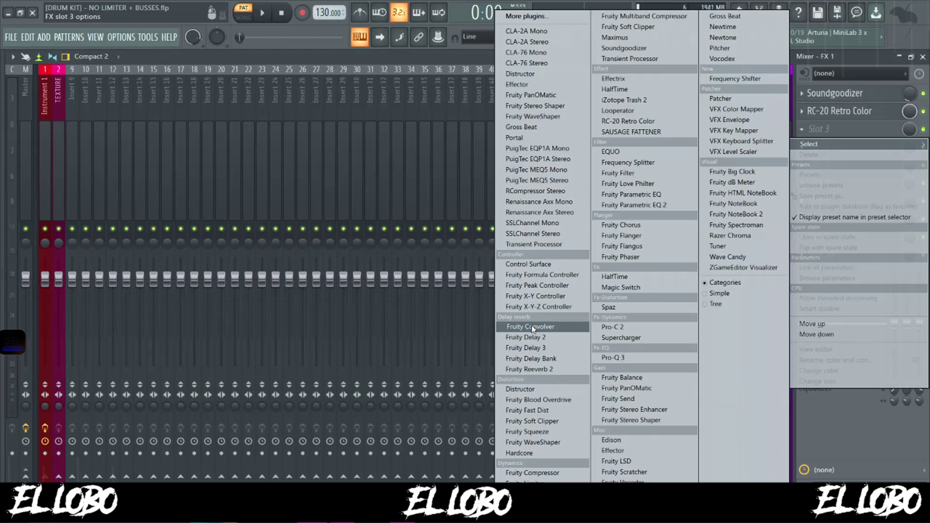
pyautogui.click(528, 348)
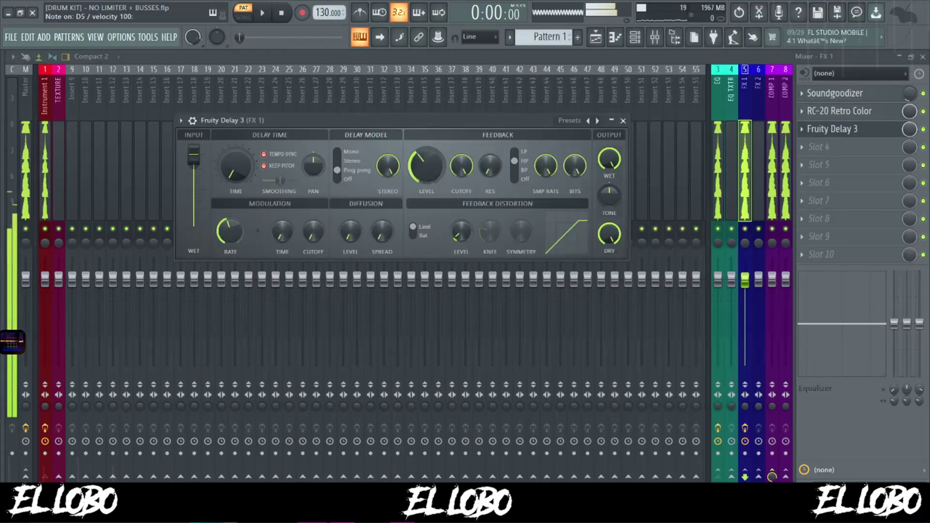
pyautogui.click(623, 120)
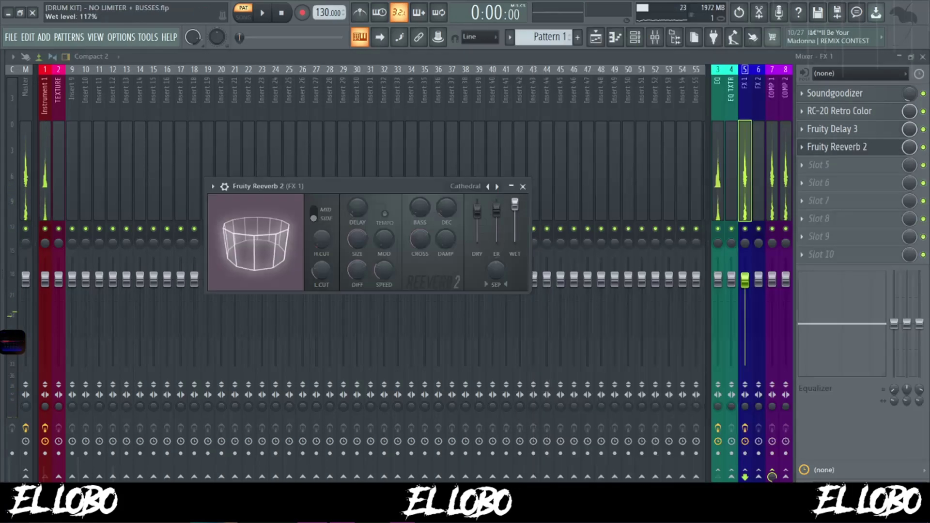
# Switch Fruity Reeverb 2 in FX 1's slot 4 to mid and balance its dry and wet levels.
pyautogui.moveTo(515, 203); pyautogui.dragTo(515, 225)
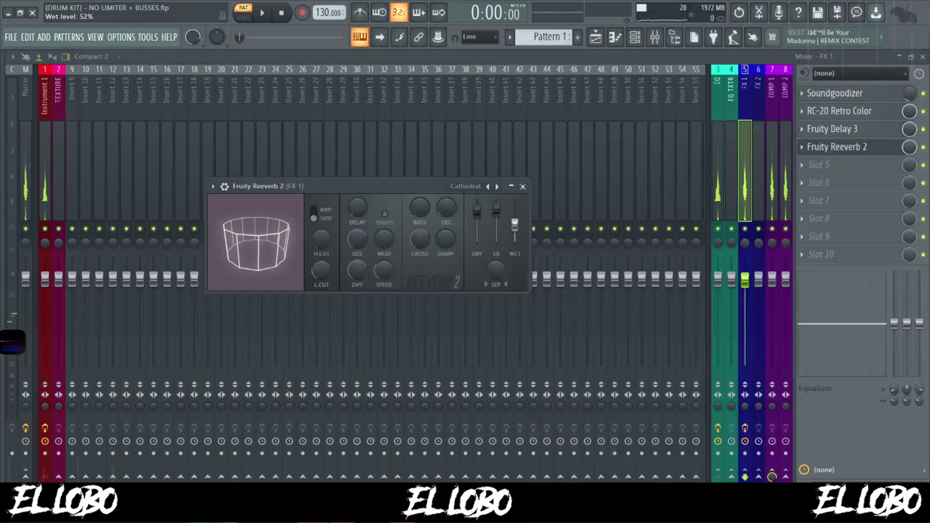
pyautogui.press('z')
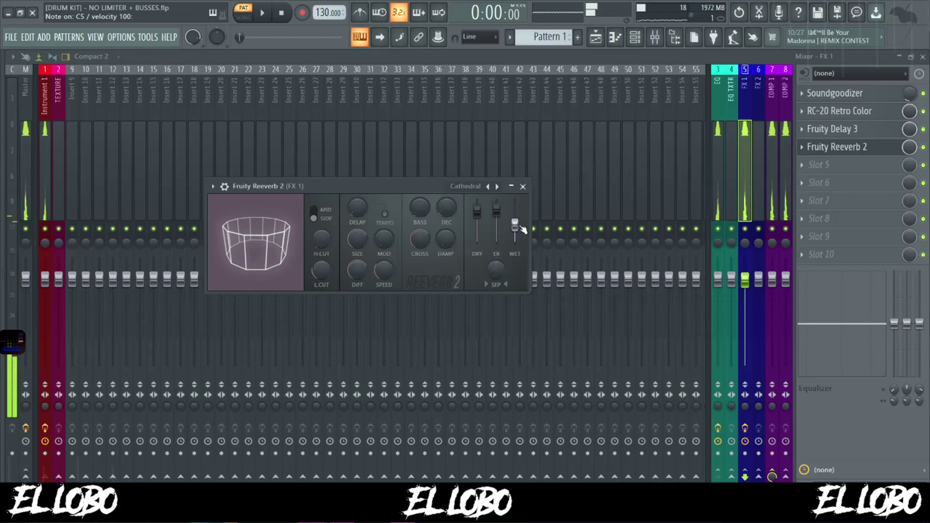
pyautogui.click(316, 213)
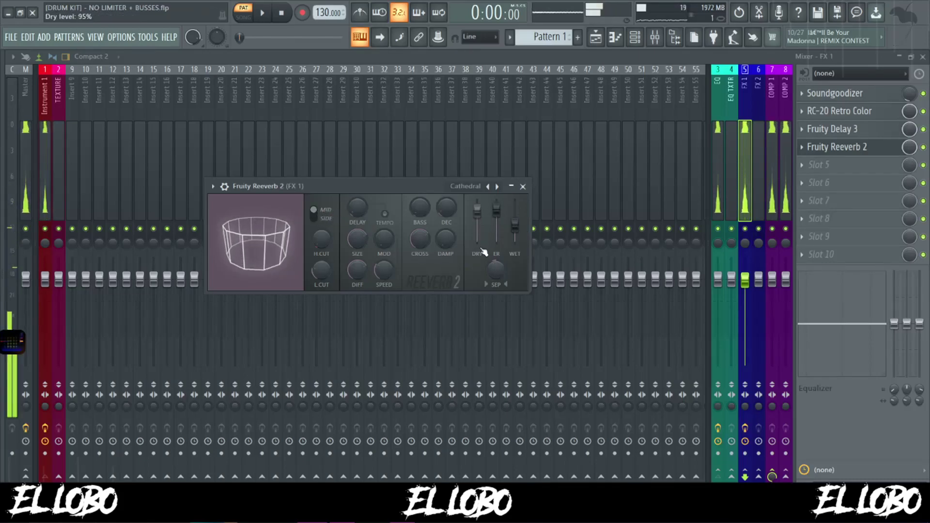
pyautogui.moveTo(412, 188); pyautogui.dragTo(426, 185)
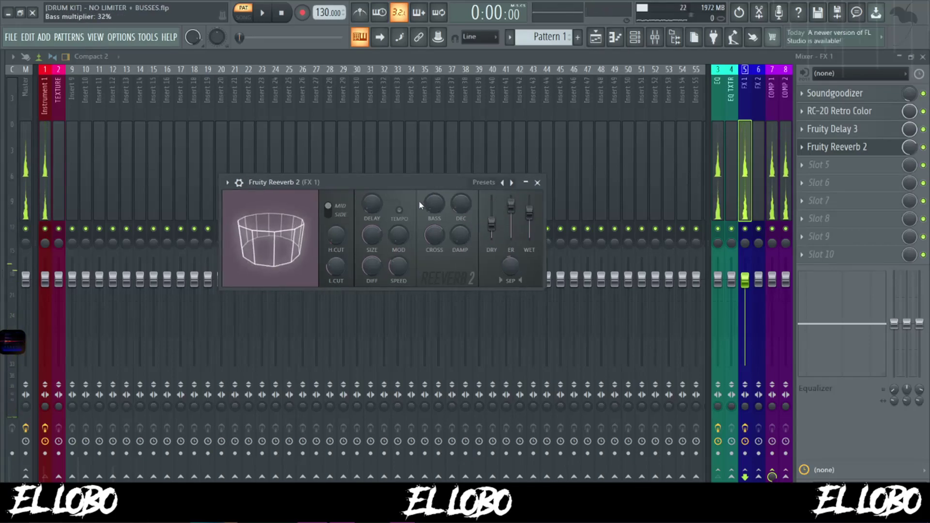
pyautogui.moveTo(412, 182); pyautogui.dragTo(455, 134)
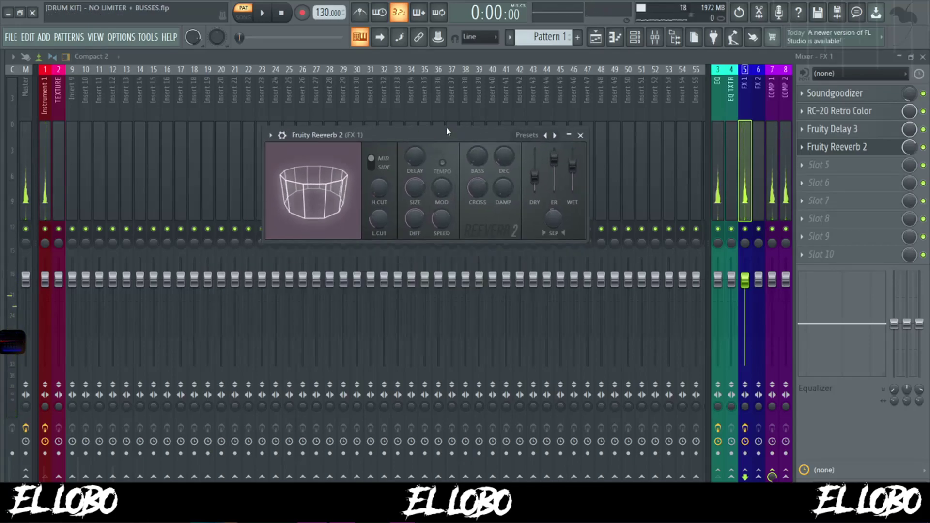
pyautogui.moveTo(534, 177); pyautogui.dragTo(534, 176)
pyautogui.moveTo(572, 165); pyautogui.dragTo(573, 162)
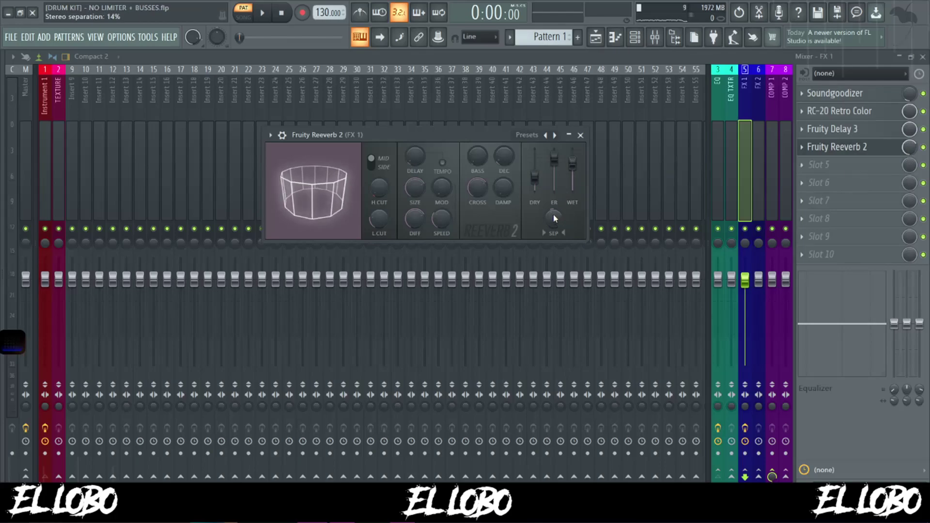
# In Effector's stereo mode on FX 1's slot 5, set param X to about 56, adjust the output gain, and close it.
pyautogui.moveTo(385, 211); pyautogui.dragTo(388, 213)
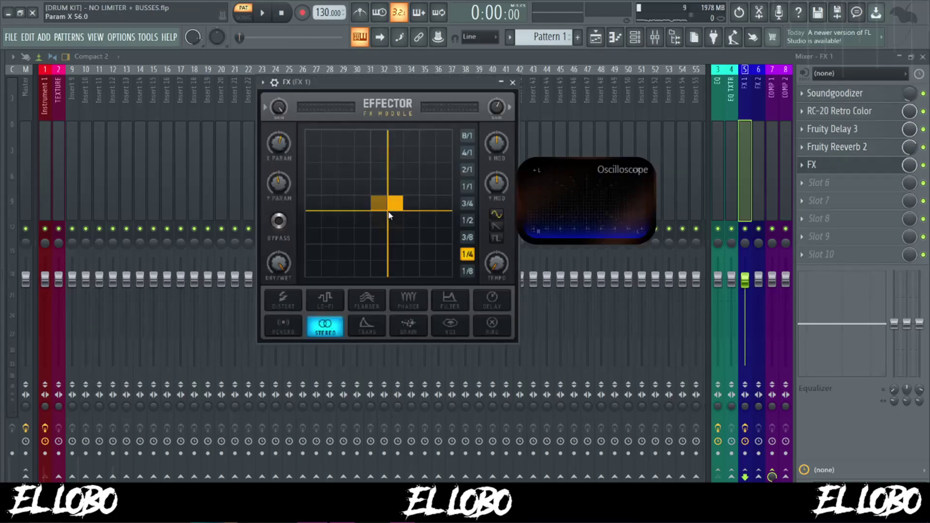
pyautogui.press('z')
pyautogui.moveTo(500, 108); pyautogui.dragTo(500, 107)
pyautogui.click(512, 82)
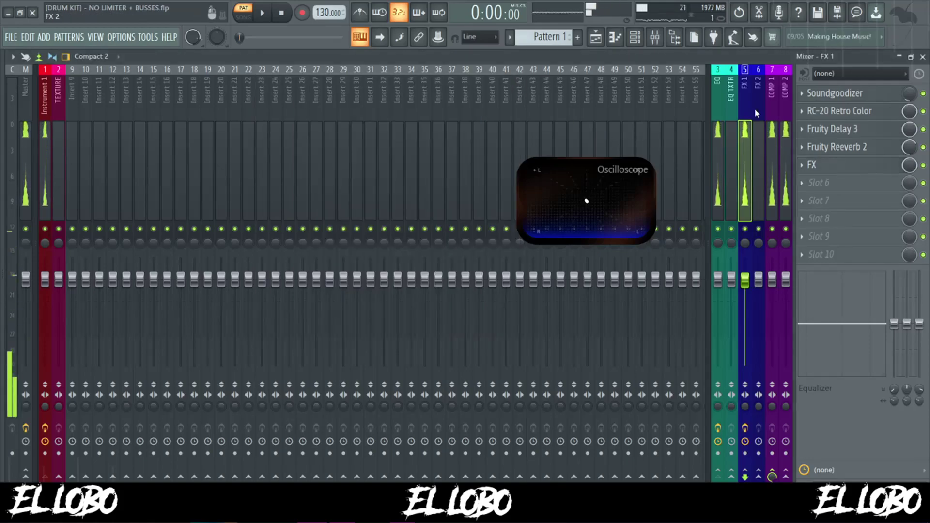
# Hide the oscilloscope, add CLA-76 Stereo to COMP 1's slot 1, set its output to about -21.5, and close it.
pyautogui.click(772, 111)
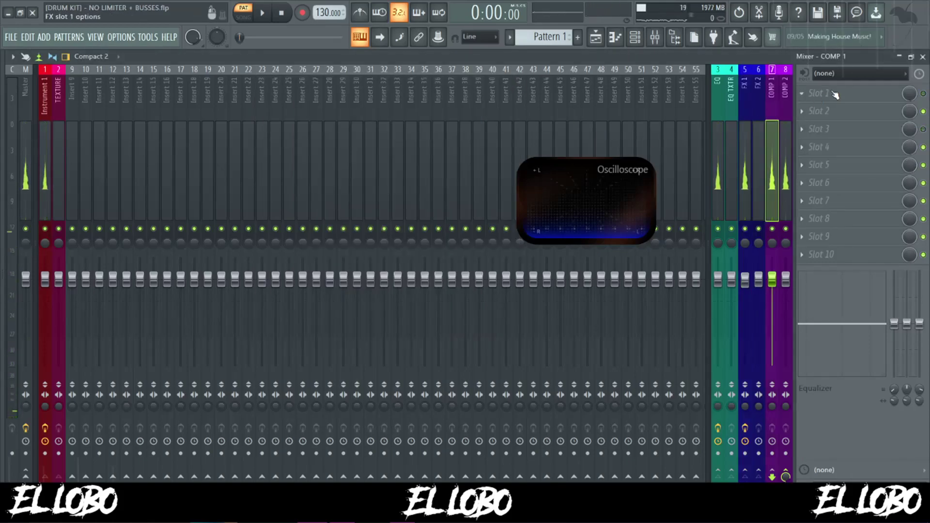
pyautogui.doubleClick(596, 194)
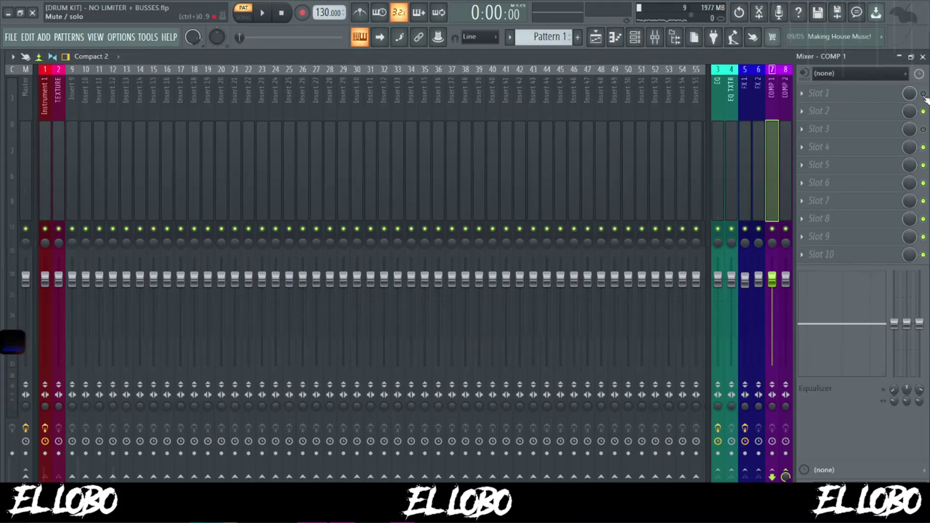
pyautogui.click(831, 103)
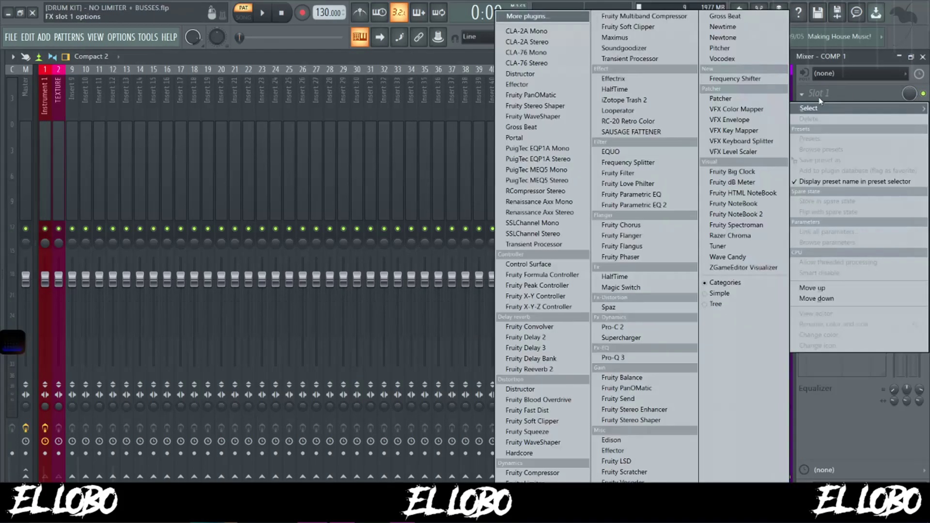
pyautogui.click(526, 63)
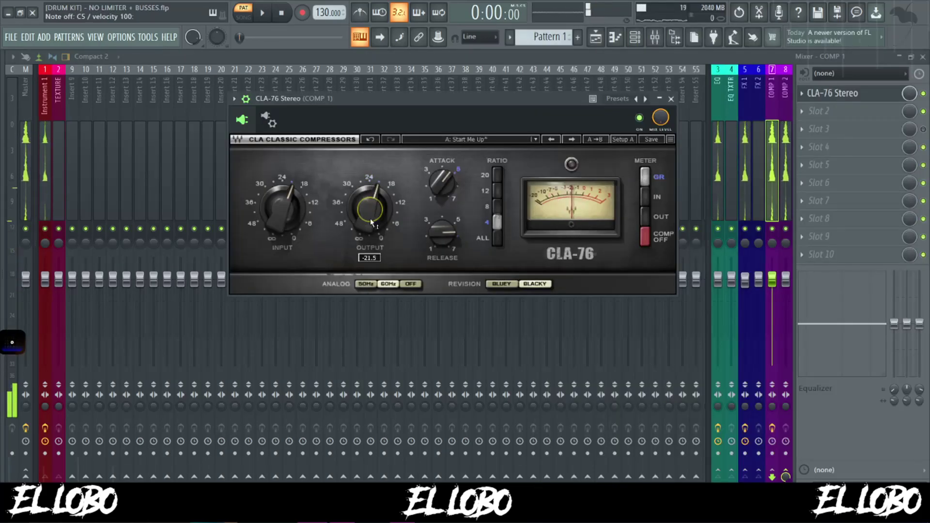
pyautogui.scroll(2, 370, 222)
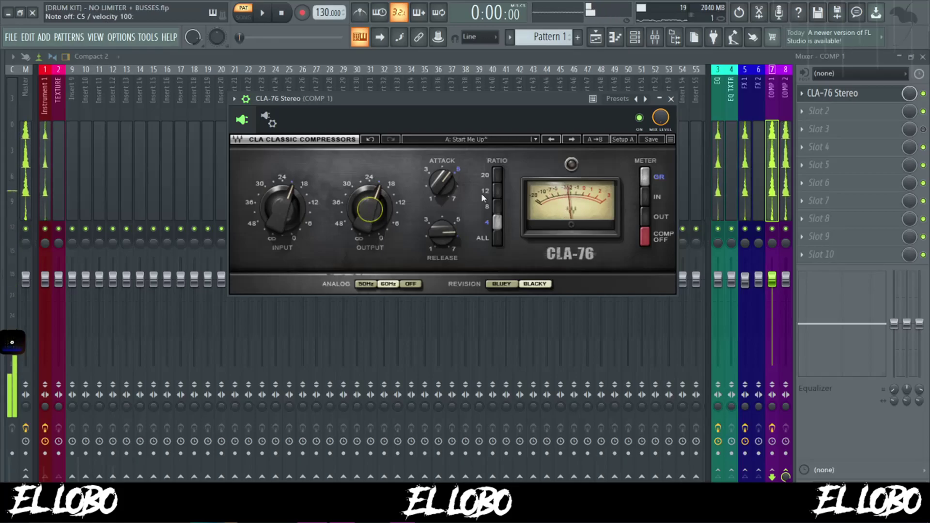
pyautogui.click(671, 99)
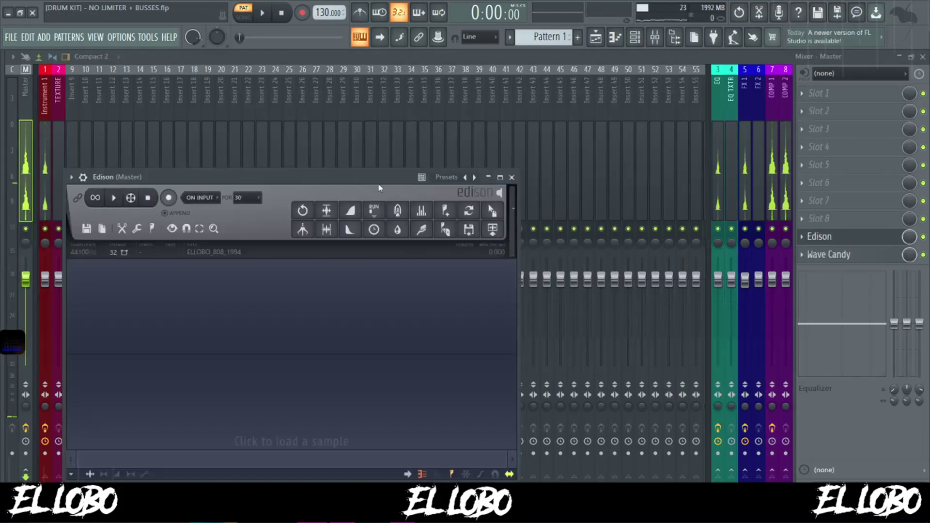
# Record a single C5 note of the processed sound into Edison on the Master track.
pyautogui.moveTo(365, 176); pyautogui.dragTo(485, 79)
pyautogui.moveTo(391, 84); pyautogui.dragTo(417, 84)
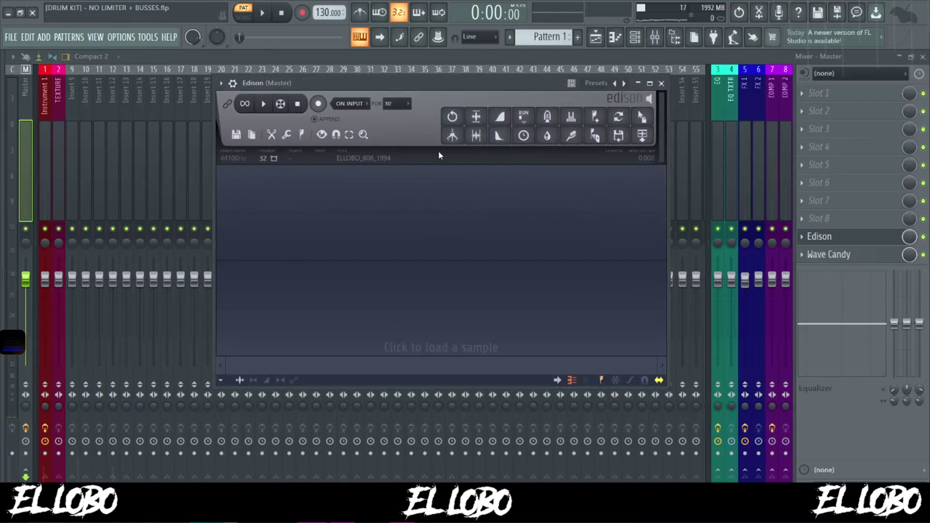
pyautogui.moveTo(352, 90); pyautogui.dragTo(378, 86)
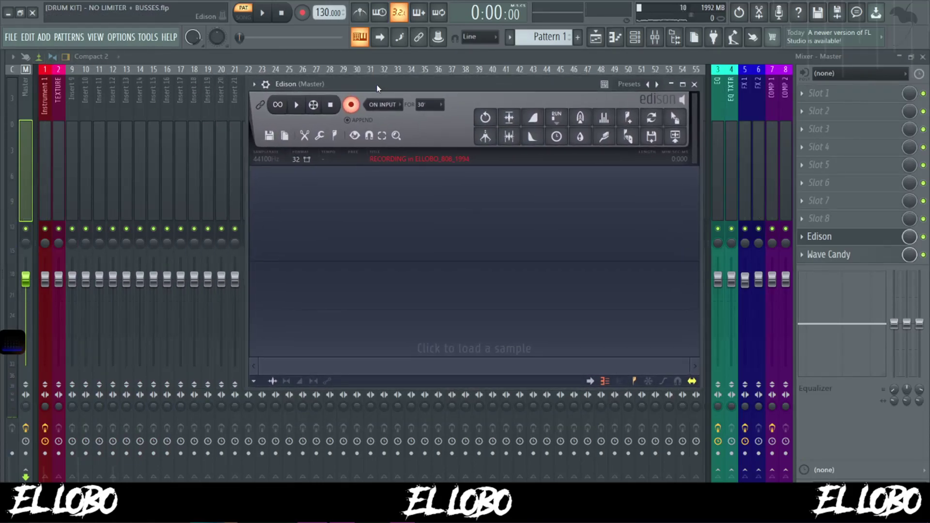
pyautogui.press('q')
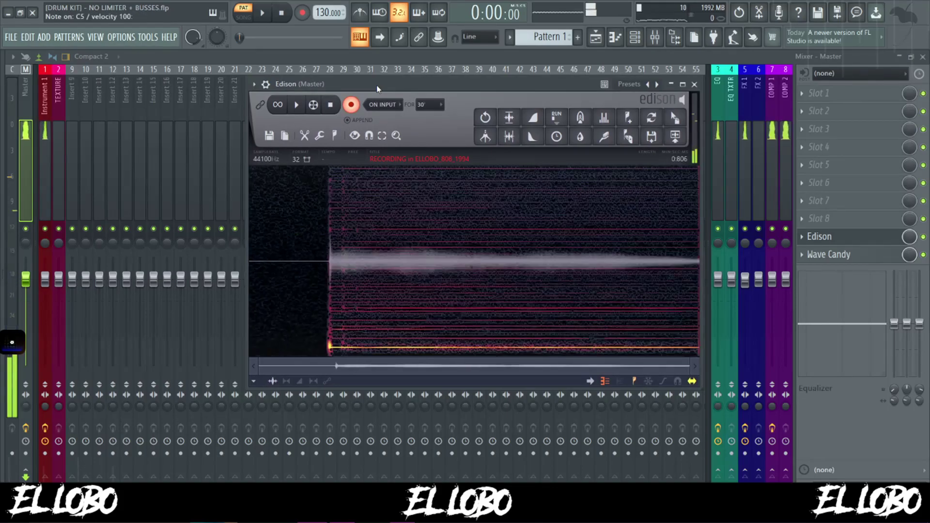
pyautogui.moveTo(377, 88); pyautogui.dragTo(332, 96)
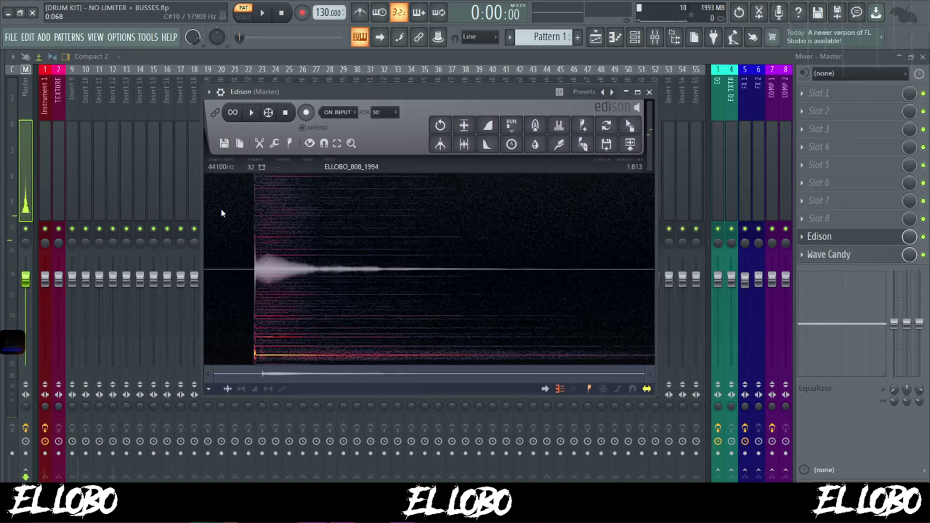
# Trim the silence before the note's attack from the Edison recording and normalize the sample.
pyautogui.moveTo(270, 262); pyautogui.dragTo(239, 272)
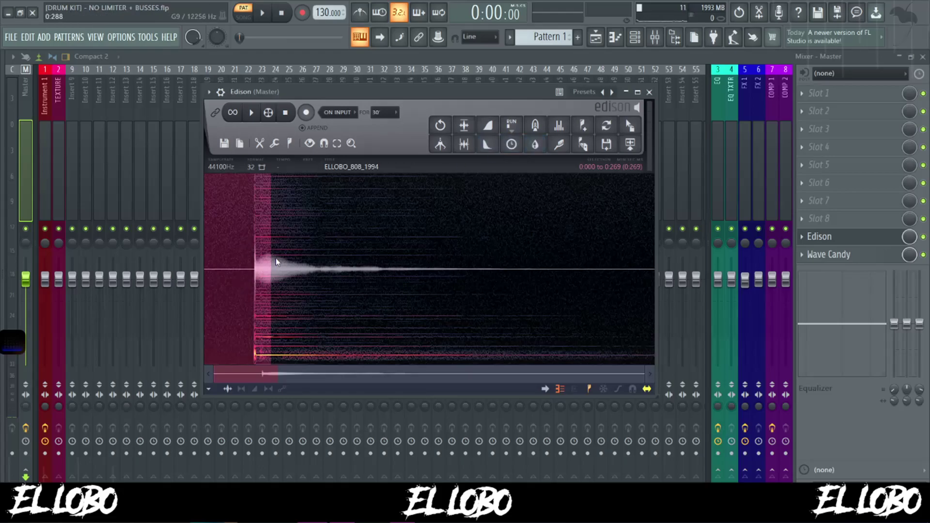
pyautogui.moveTo(208, 269); pyautogui.dragTo(270, 269)
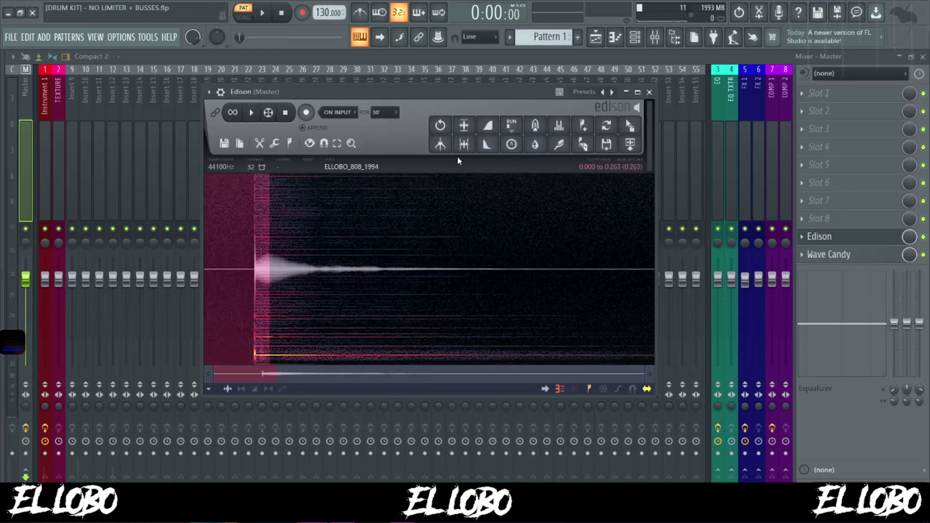
pyautogui.click(464, 146)
pyautogui.moveTo(204, 270); pyautogui.dragTo(174, 265)
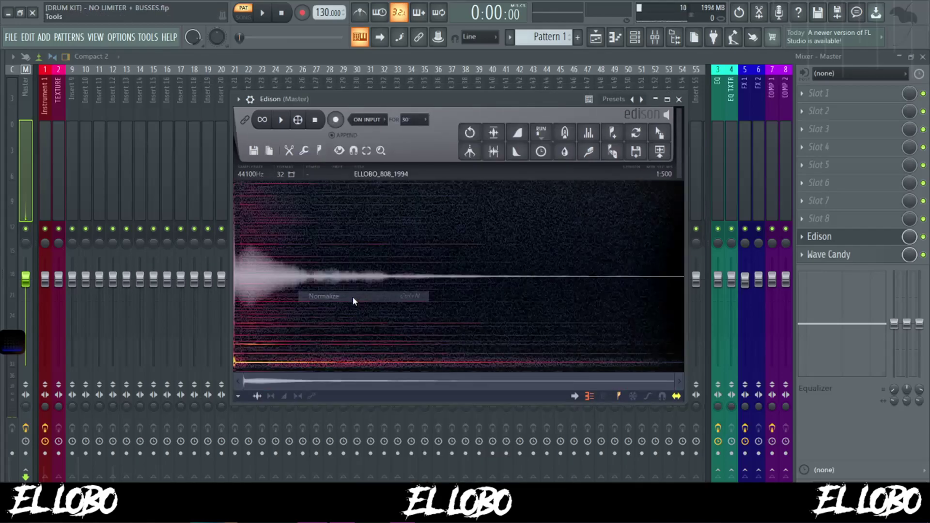
# Declick the start of the trimmed recording with Edison's amplitude tools.
pyautogui.click(303, 150)
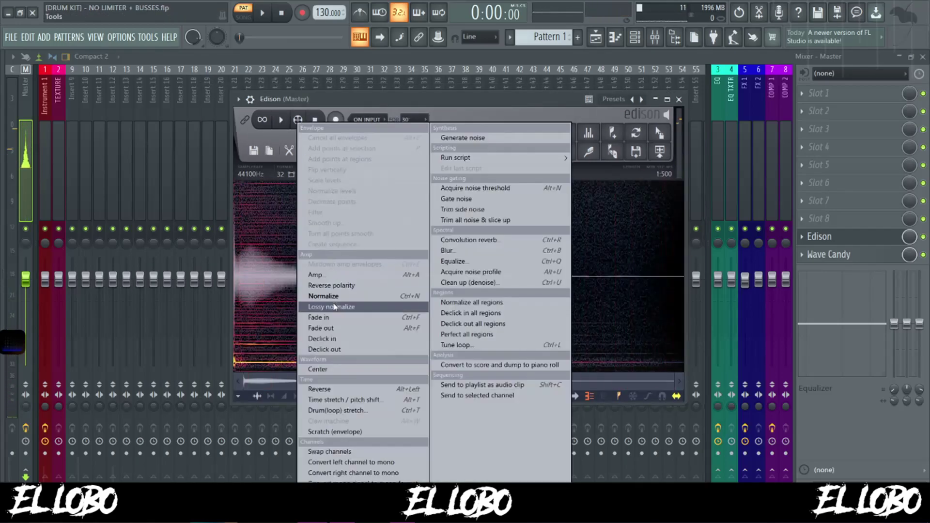
pyautogui.click(338, 339)
pyautogui.click(303, 151)
pyautogui.click(344, 314)
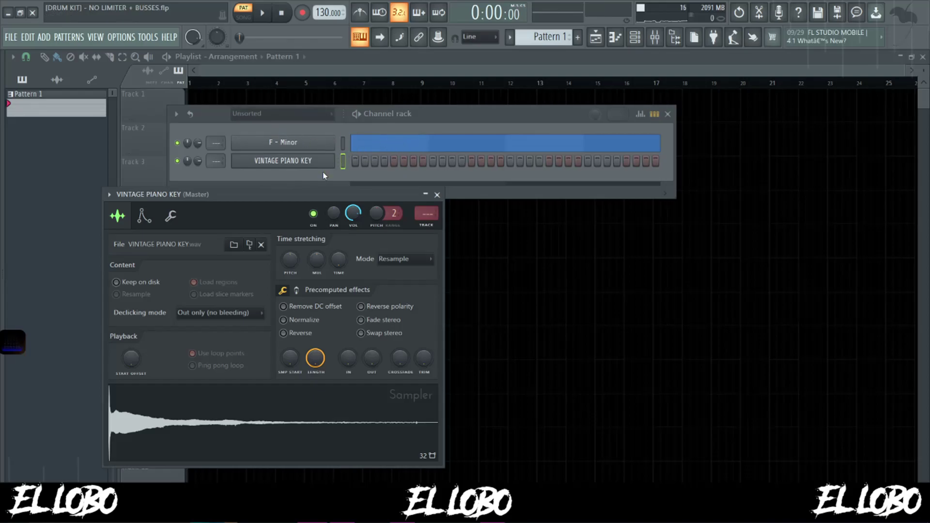
# Open the VINTAGE PIANO KEY channel in the piano roll and play back the melody with the VINTAGE PIANO KEY #2 notes.
pyautogui.rightClick(315, 162)
pyautogui.click(394, 165)
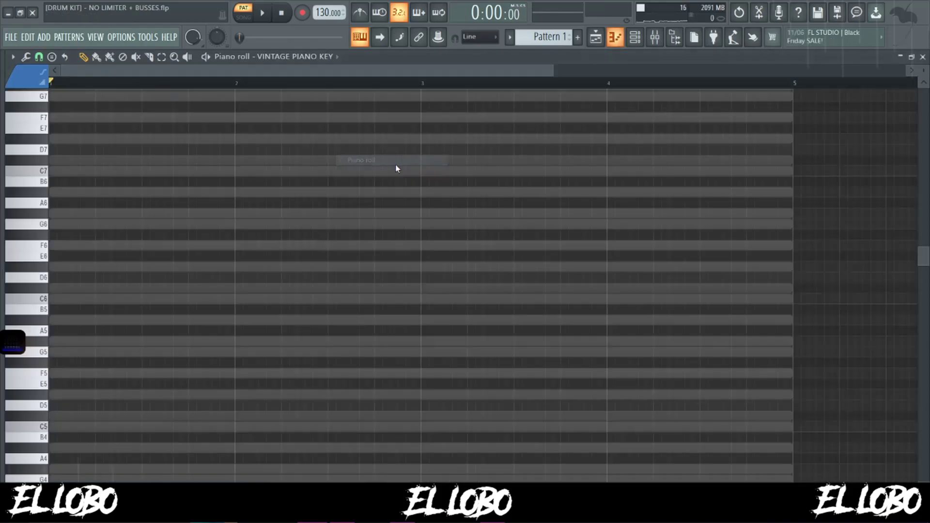
pyautogui.press('space')
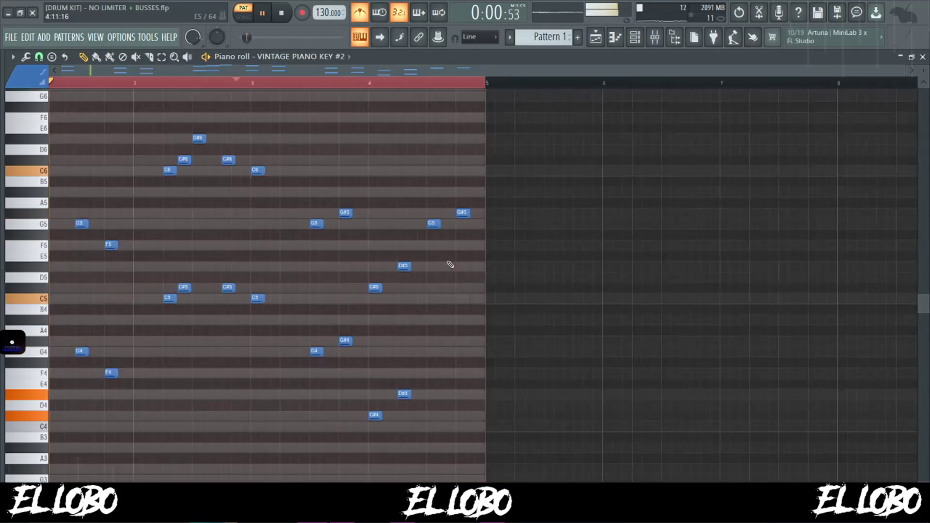
pyautogui.scroll(-1, 450, 264)
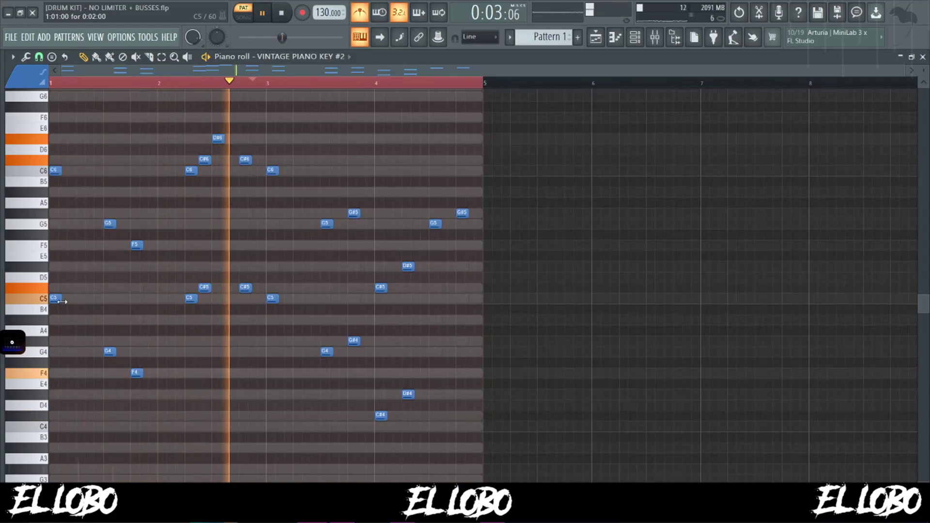
pyautogui.scroll(1, 62, 301)
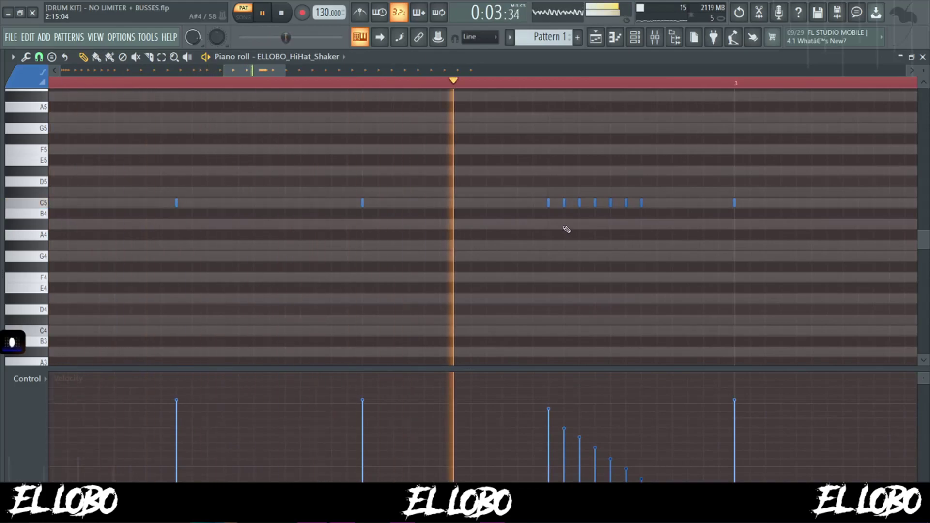
# Play back the drum pattern while reviewing the hi-hat rolls of ELLOBO_HiHat_Shaker in the piano roll.
pyautogui.press('space')
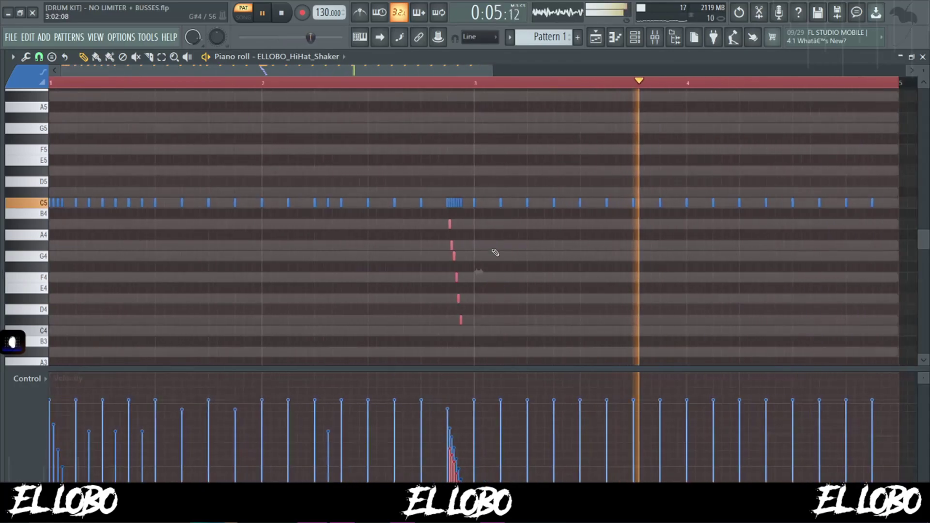
pyautogui.press('space')
pyautogui.press('space')
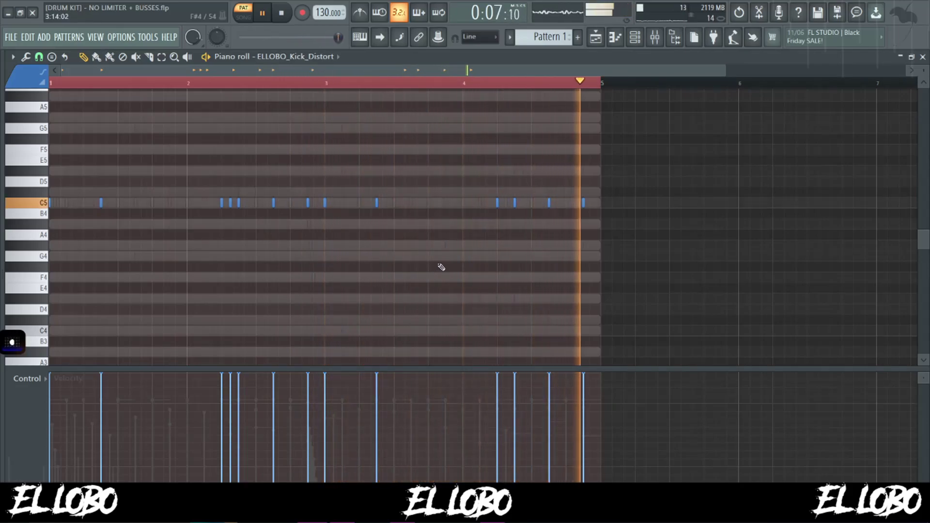
# Show the channel rack and audition the full Pattern 1 with piano keys, drums and 808.
pyautogui.click(635, 36)
pyautogui.press('space')
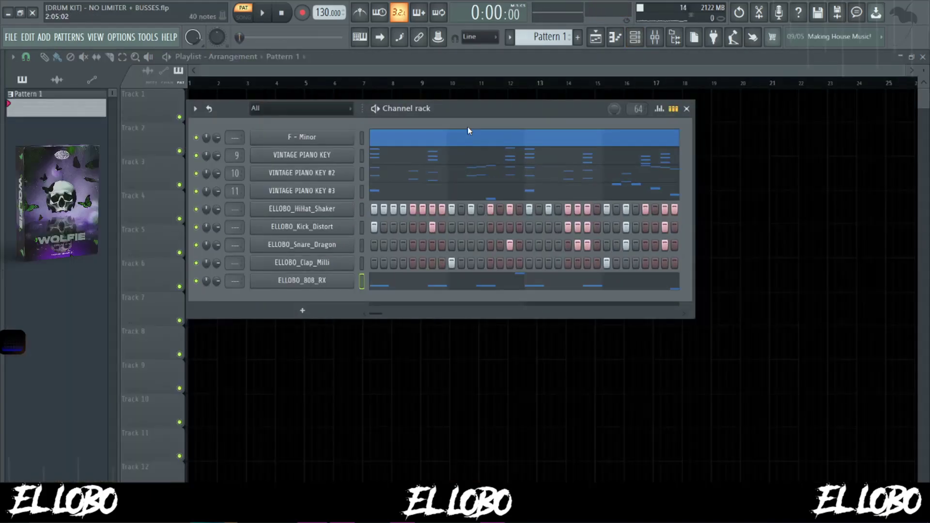
pyautogui.press('space')
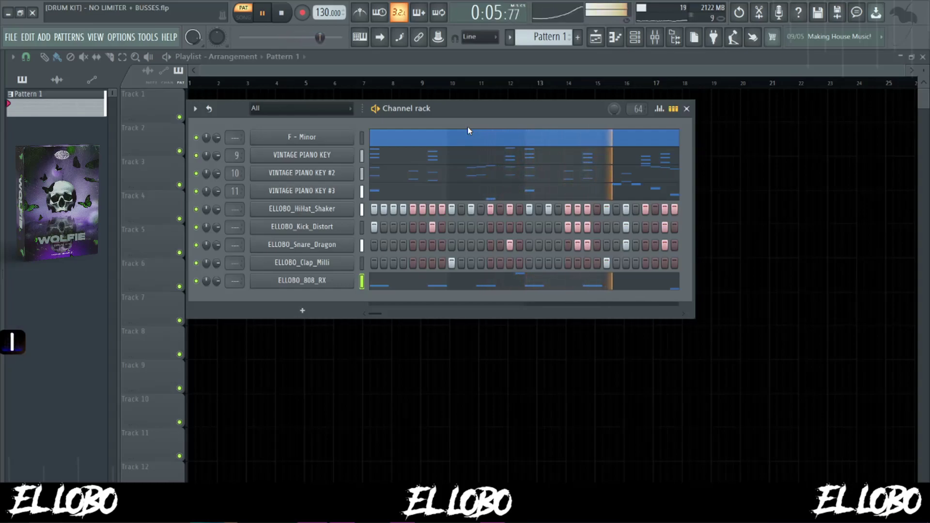
pyautogui.press('space')
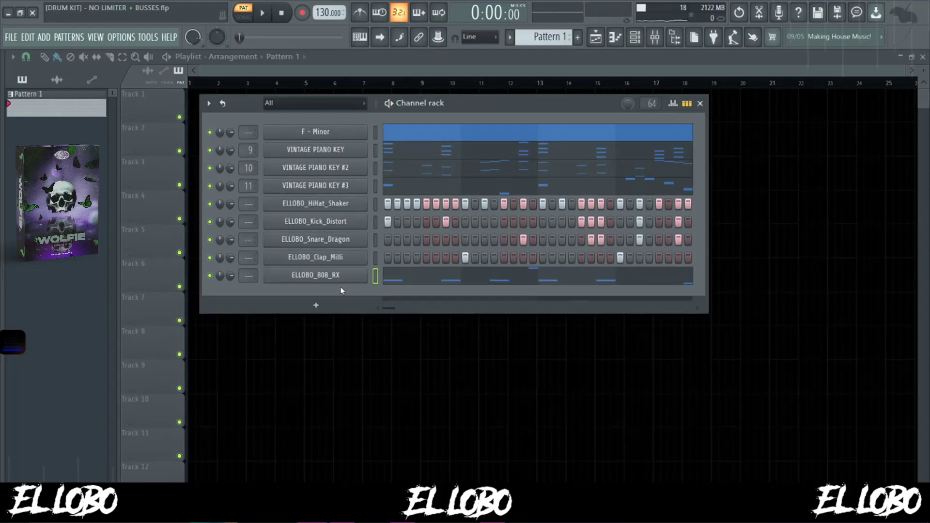
# Open the sampler settings of the VINTAGE PIANO KEY channel.
pyautogui.click(338, 152)
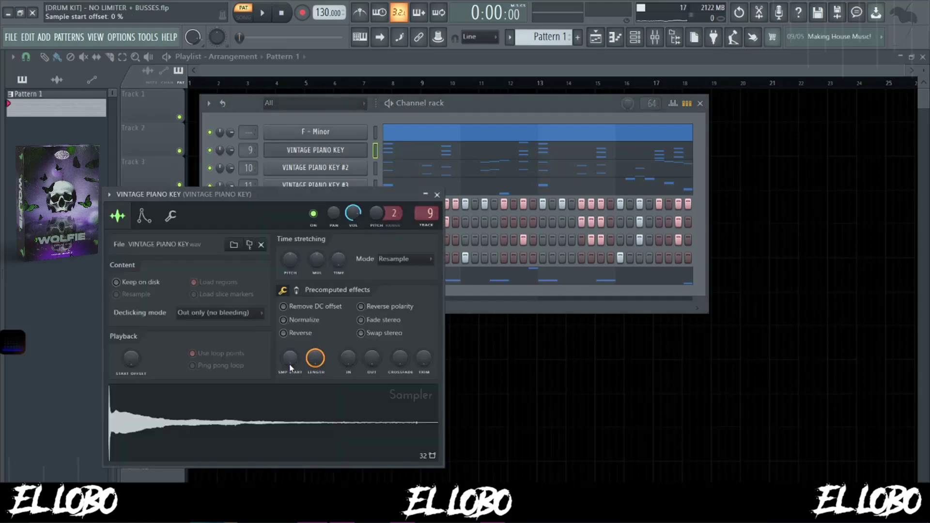